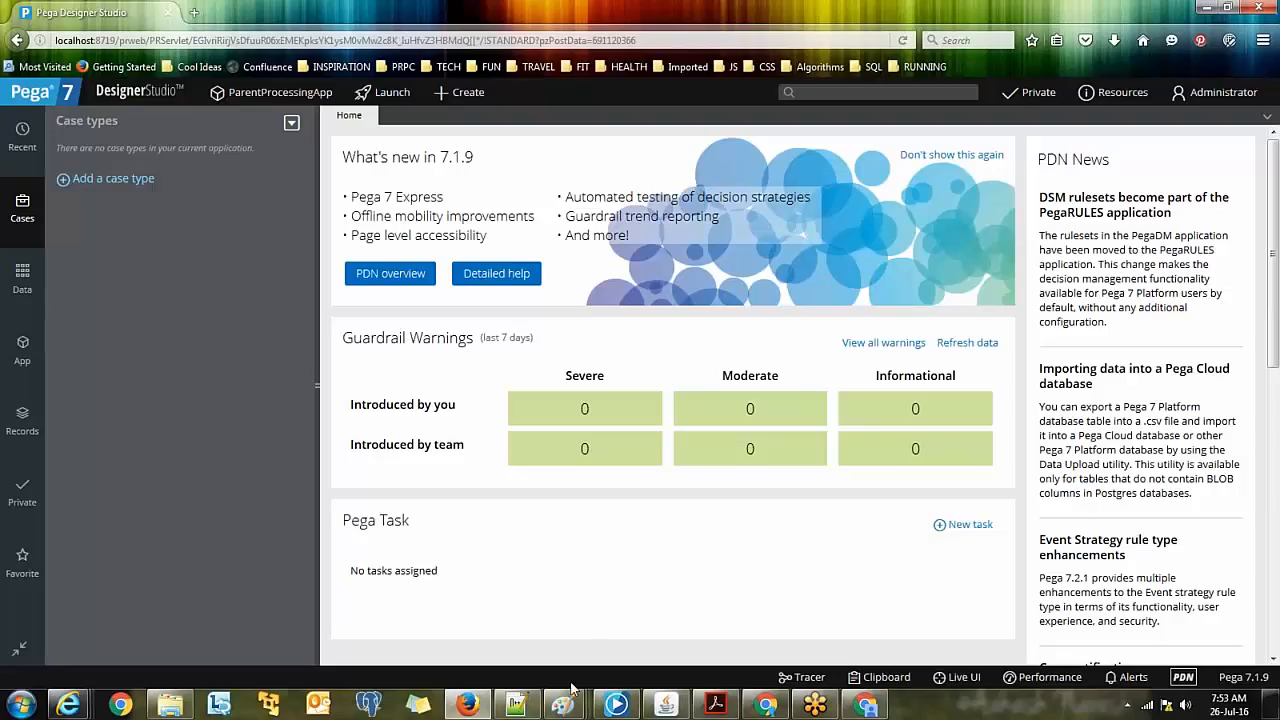
{"action": "mouse_move", "coordinate": [570, 706]}
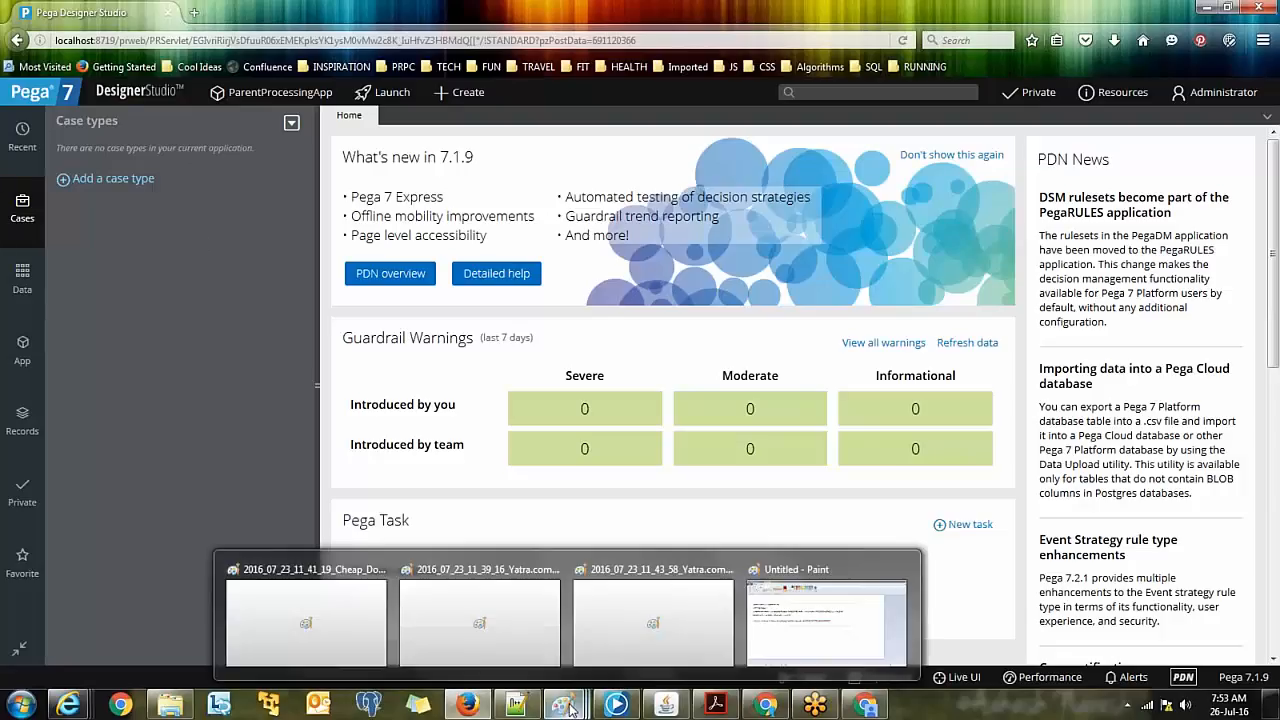
{"action": "left_click", "coordinate": [788, 645]}
{"action": "left_click_drag", "start_coordinate": [49, 248], "coordinate": [143, 244]}
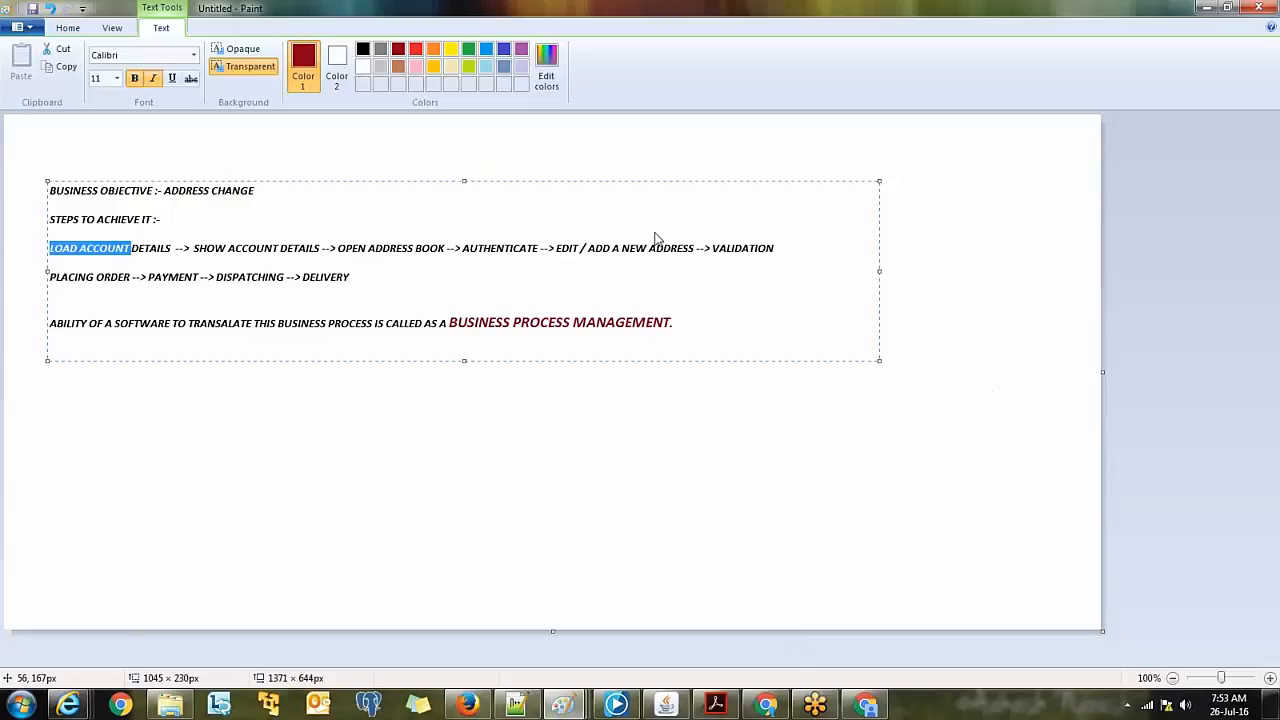
{"action": "double_click", "coordinate": [509, 18]}
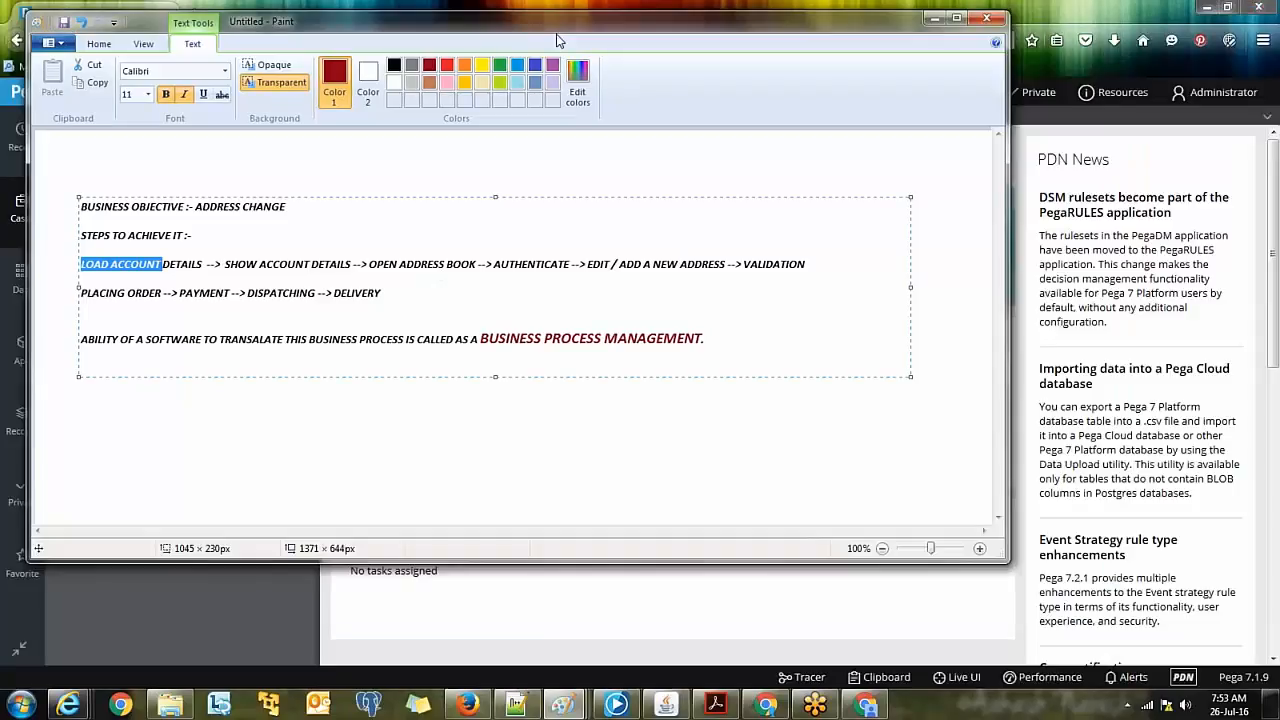
{"action": "left_click_drag", "start_coordinate": [557, 36], "coordinate": [625, 61]}
{"action": "left_click", "coordinate": [134, 182]}
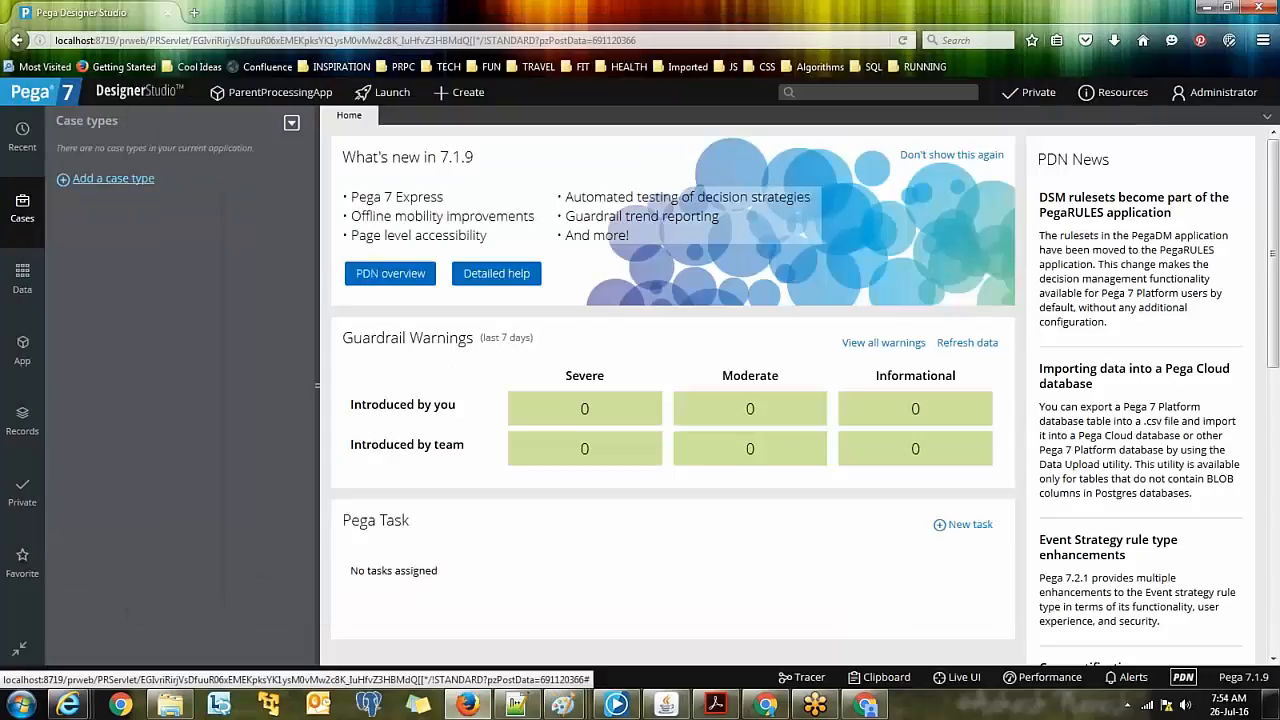
Step: Start a new case type from the Cases explorer and review the explanation of case types
{"action": "left_click", "coordinate": [134, 180]}
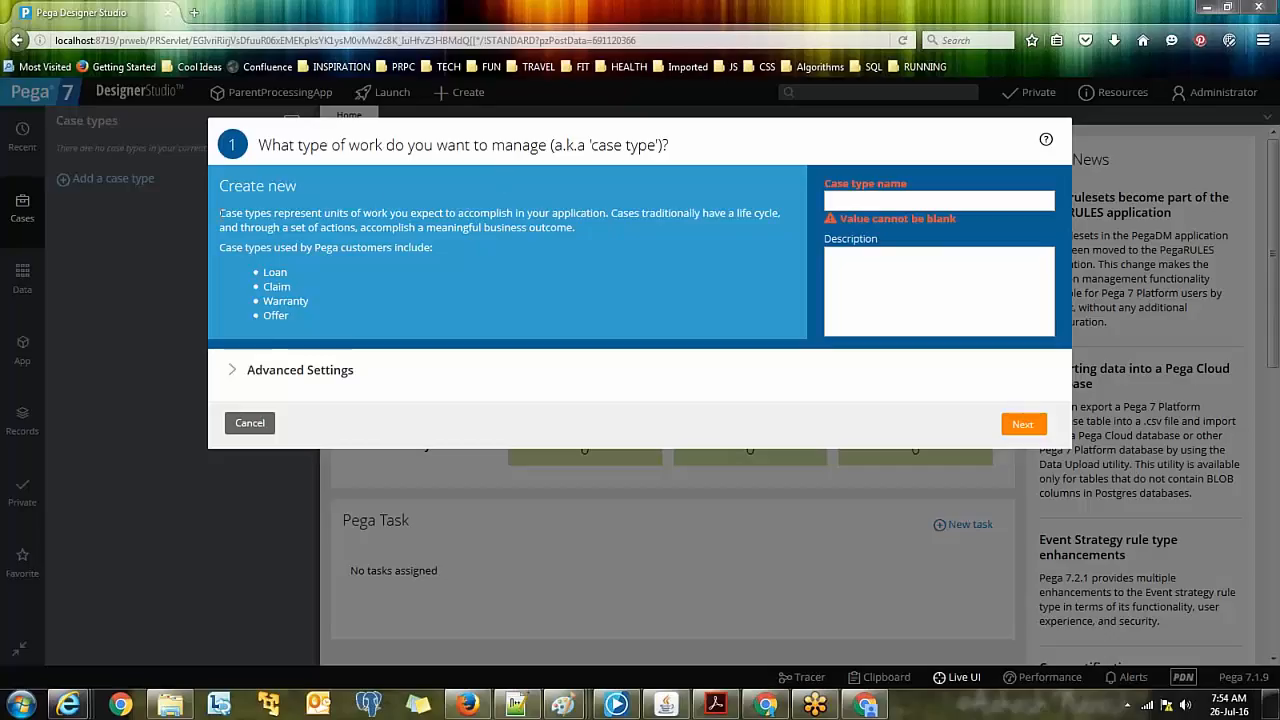
{"action": "left_click_drag", "start_coordinate": [220, 213], "coordinate": [275, 220]}
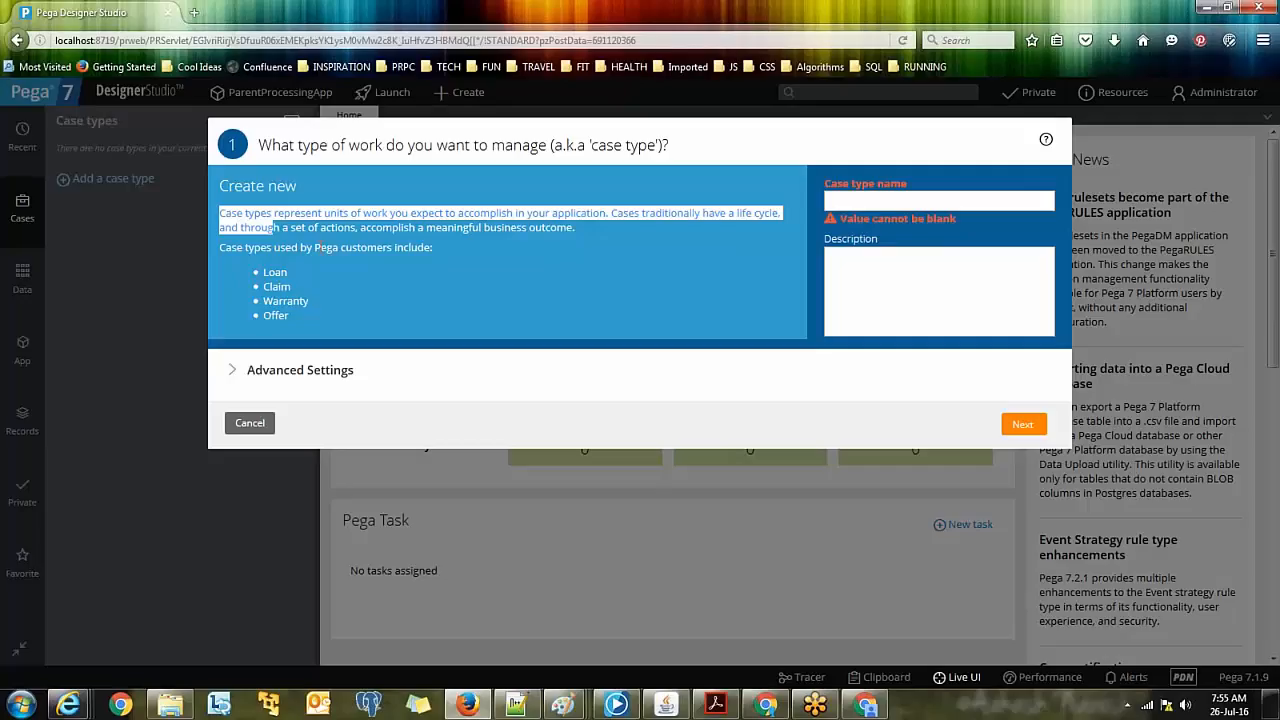
{"action": "left_click", "coordinate": [586, 706]}
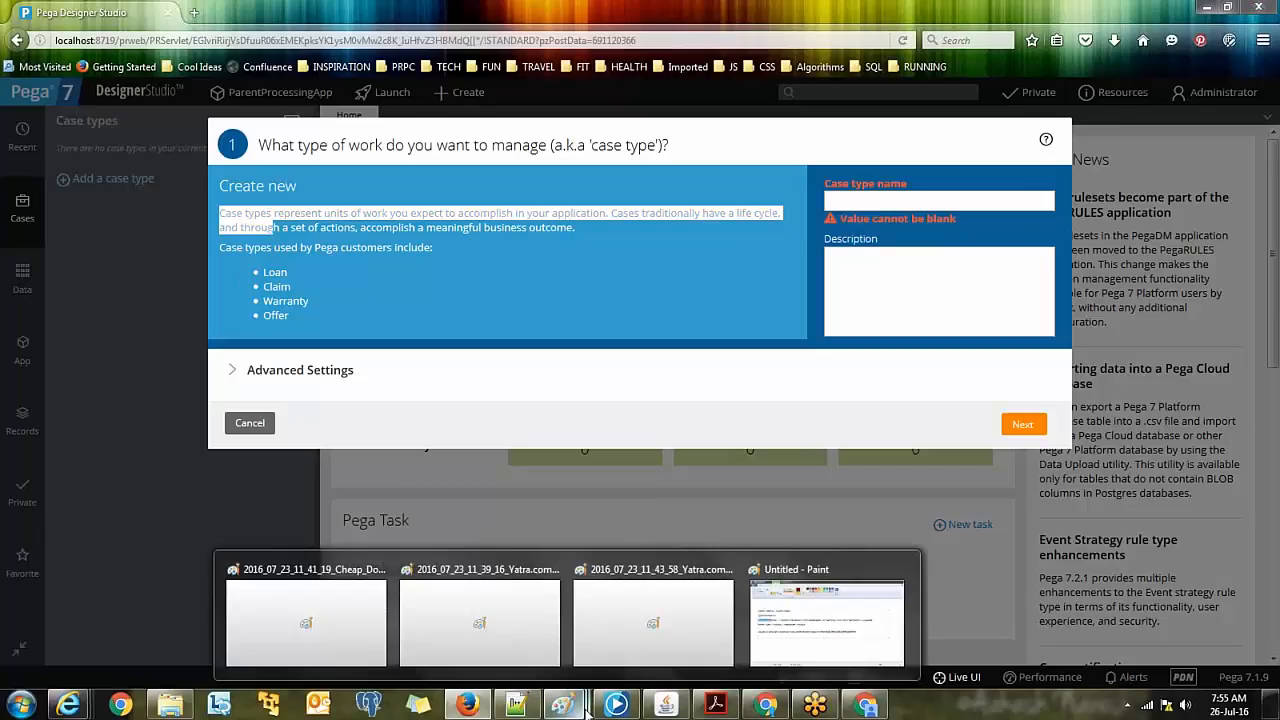
Step: Insert an 'ADD ADDRESS' line above the LOAD ACCOUNT DETAILS steps in the Paint notes
{"action": "left_click", "coordinate": [809, 595]}
{"action": "triple_click", "coordinate": [258, 349]}
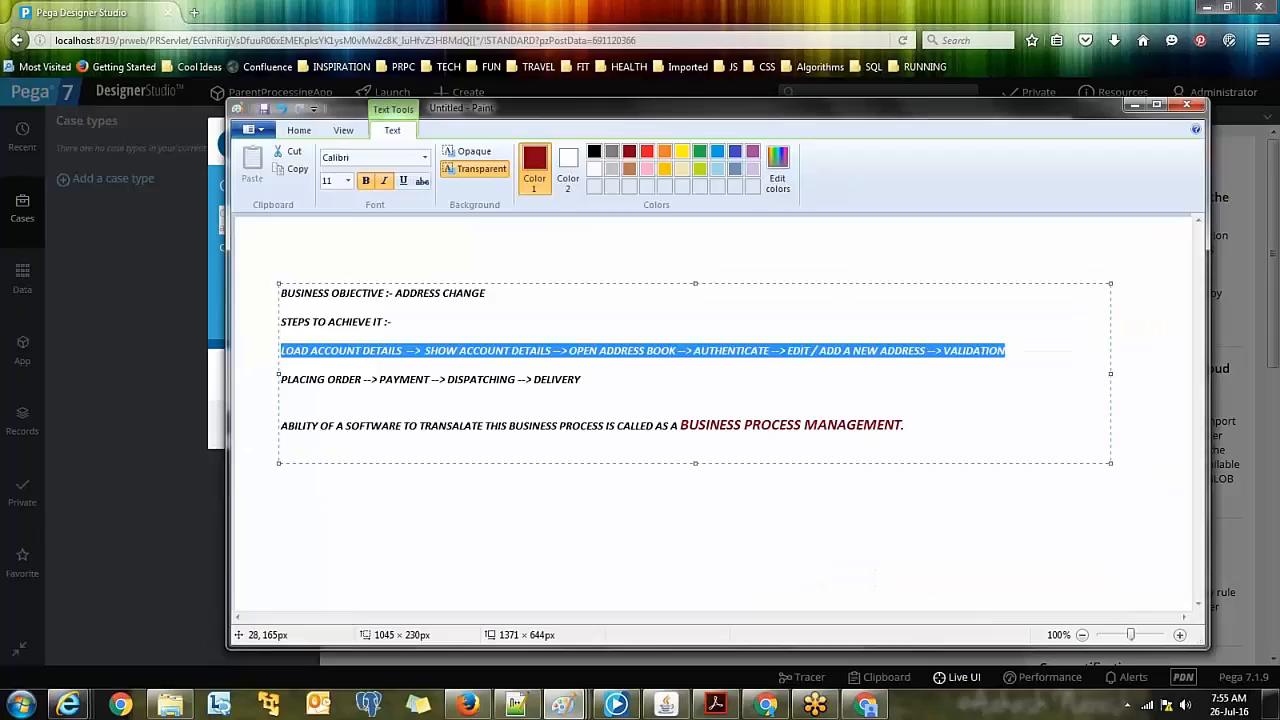
{"action": "left_click", "coordinate": [1005, 351]}
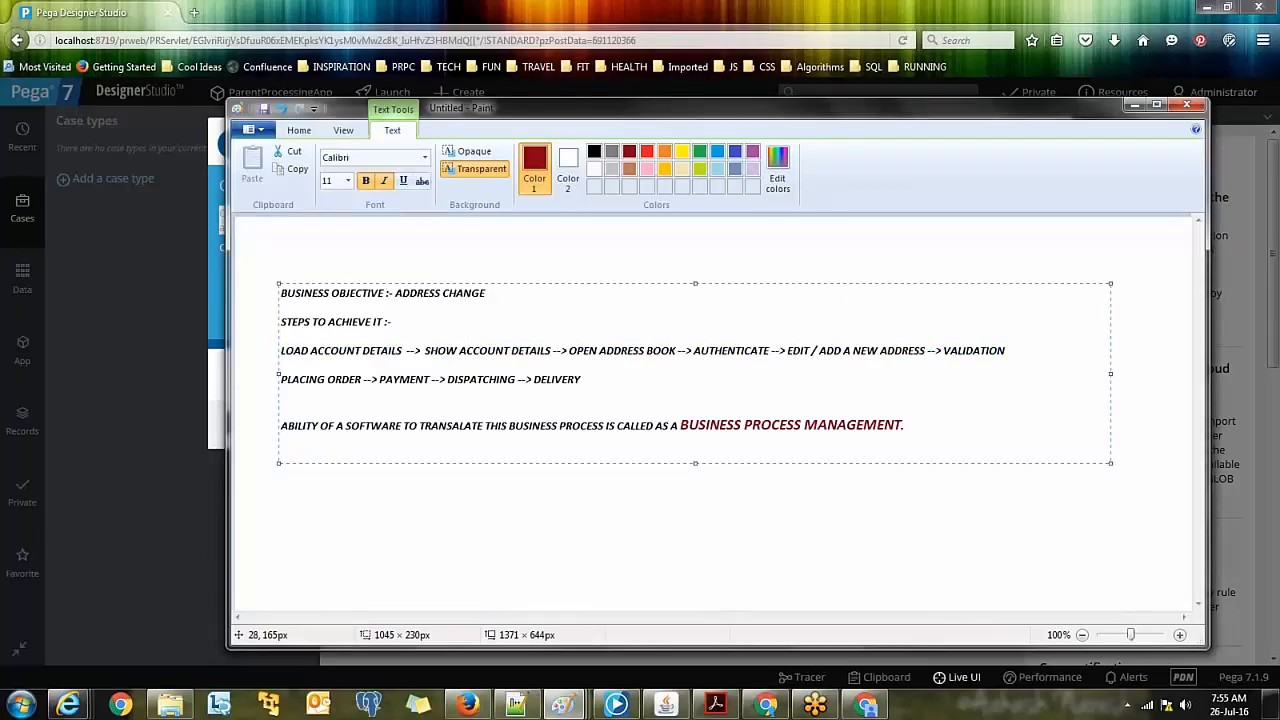
{"action": "key", "text": "Return"}
{"action": "type", "text": "ADD A"}
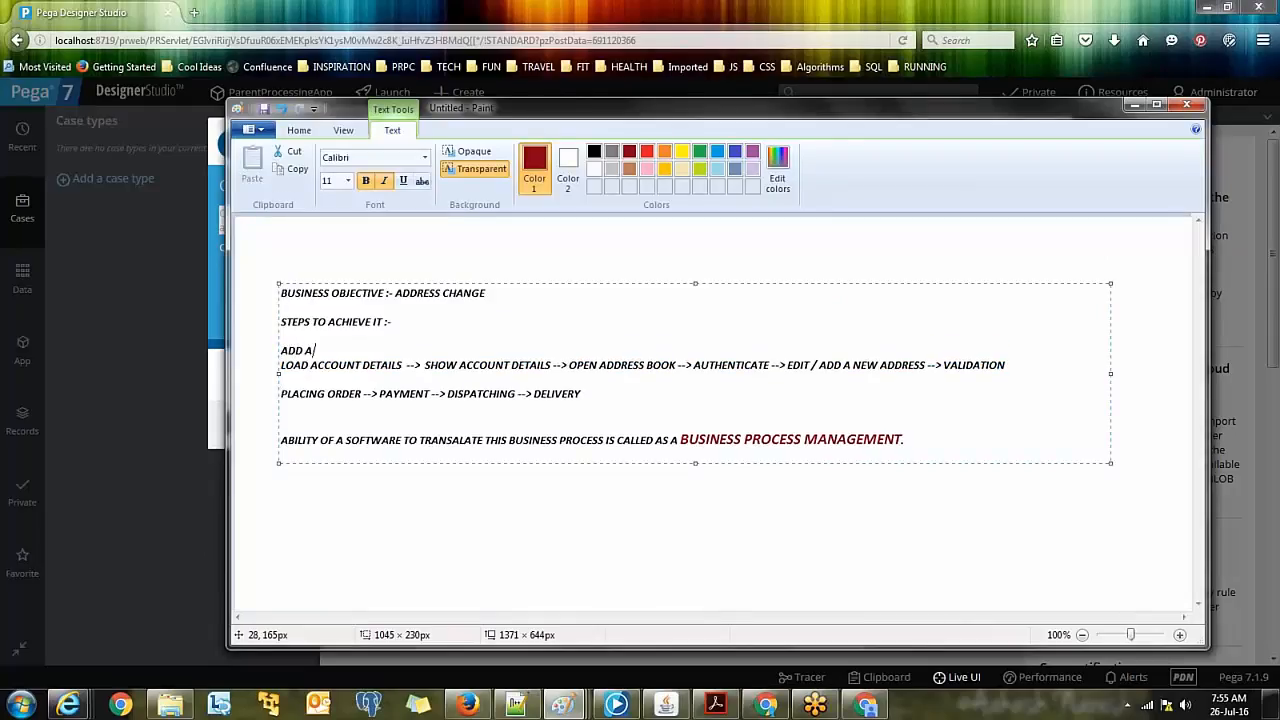
{"action": "type", "text": "DDRESS"}
Step: Enter case type name ADDADDRESS and description ADD ADDRESS
{"action": "left_click", "coordinate": [1134, 106]}
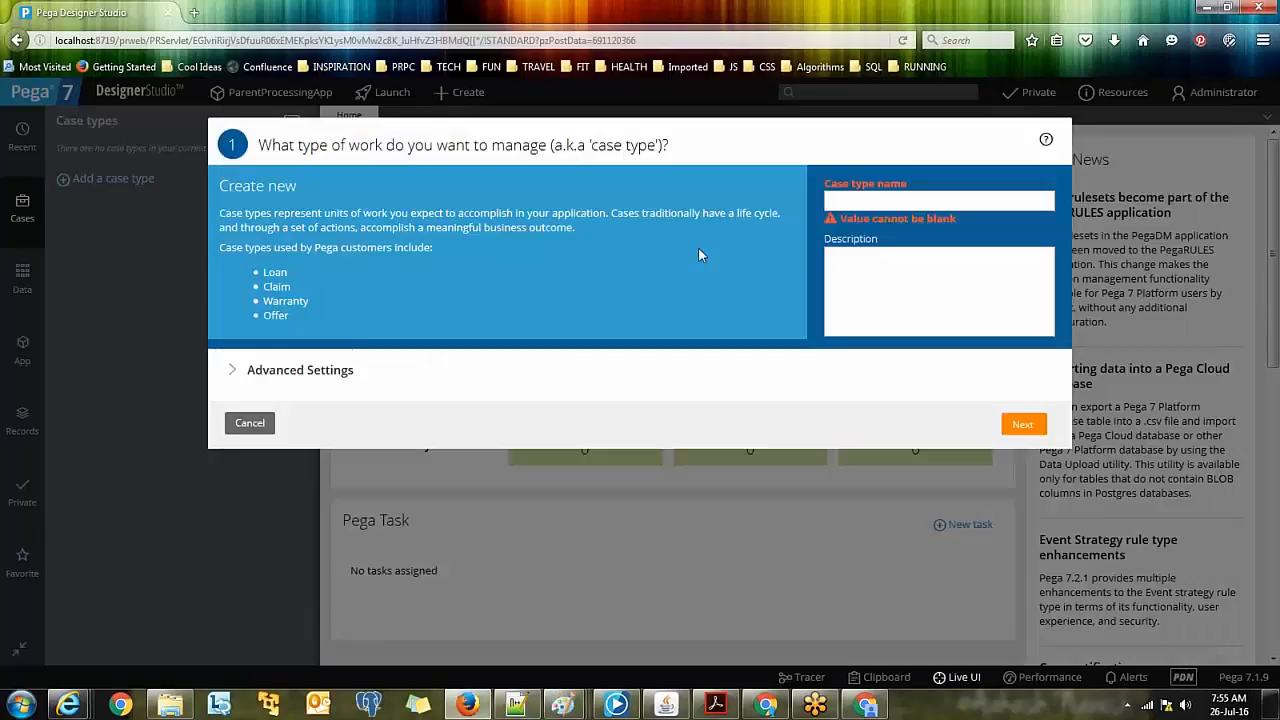
{"action": "left_click", "coordinate": [834, 200]}
{"action": "type", "text": "ADDADDRESS"}
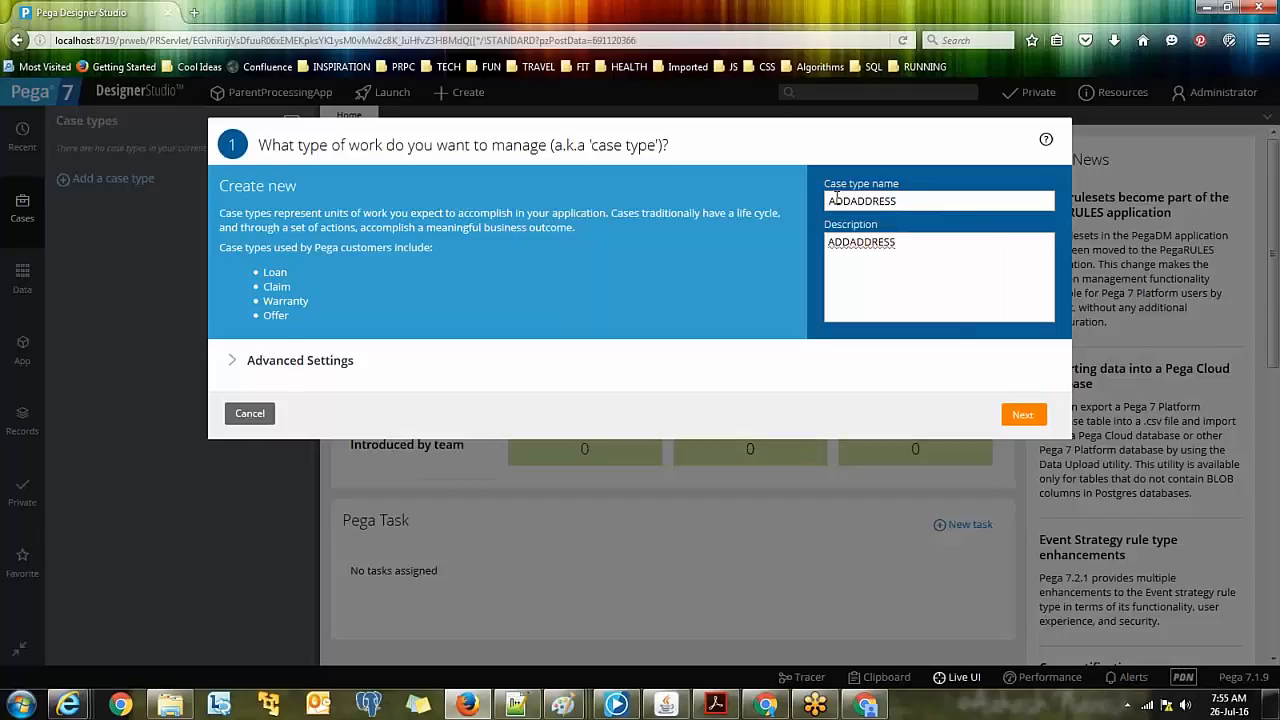
{"action": "key", "text": "Left"}
{"action": "key", "text": "Left"}
{"action": "key", "text": "Left"}
{"action": "key", "text": "Left"}
{"action": "key", "text": "Left"}
{"action": "key", "text": "Left"}
{"action": "key", "text": "Left"}
{"action": "key", "text": "Left"}
{"action": "key", "text": "Right"}
Step: Check the Amazon add-address page and the notes, then submit the case type details
{"action": "key", "text": "alt+Tab"}
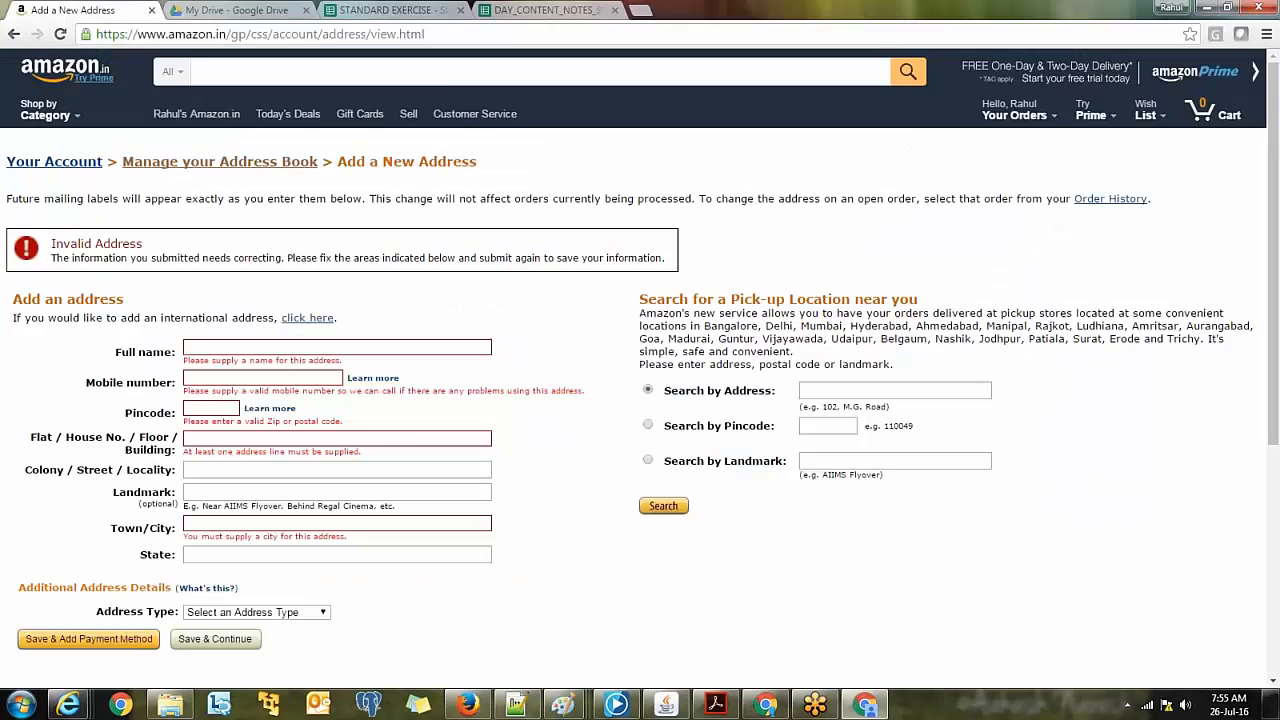
{"action": "key", "text": "alt+Tab"}
{"action": "left_click", "coordinate": [564, 704]}
{"action": "left_click", "coordinate": [505, 630]}
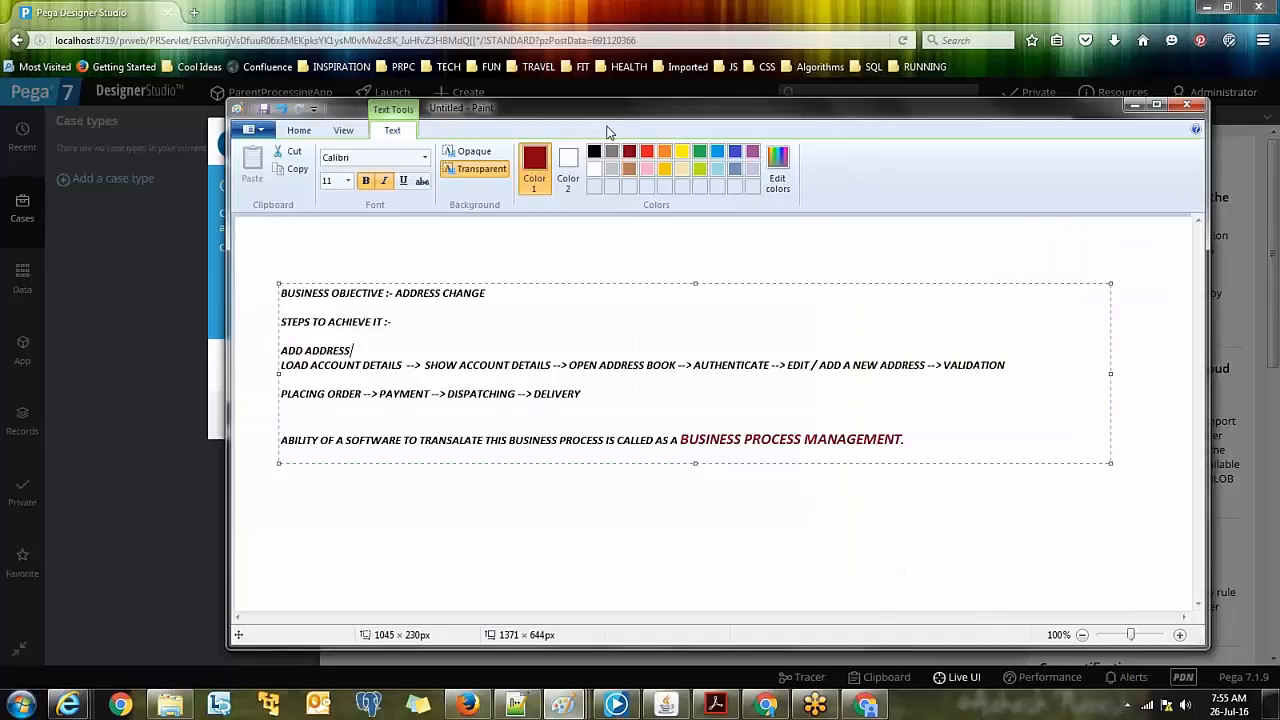
{"action": "left_click_drag", "start_coordinate": [606, 109], "coordinate": [586, 166]}
{"action": "key", "text": "alt+Tab"}
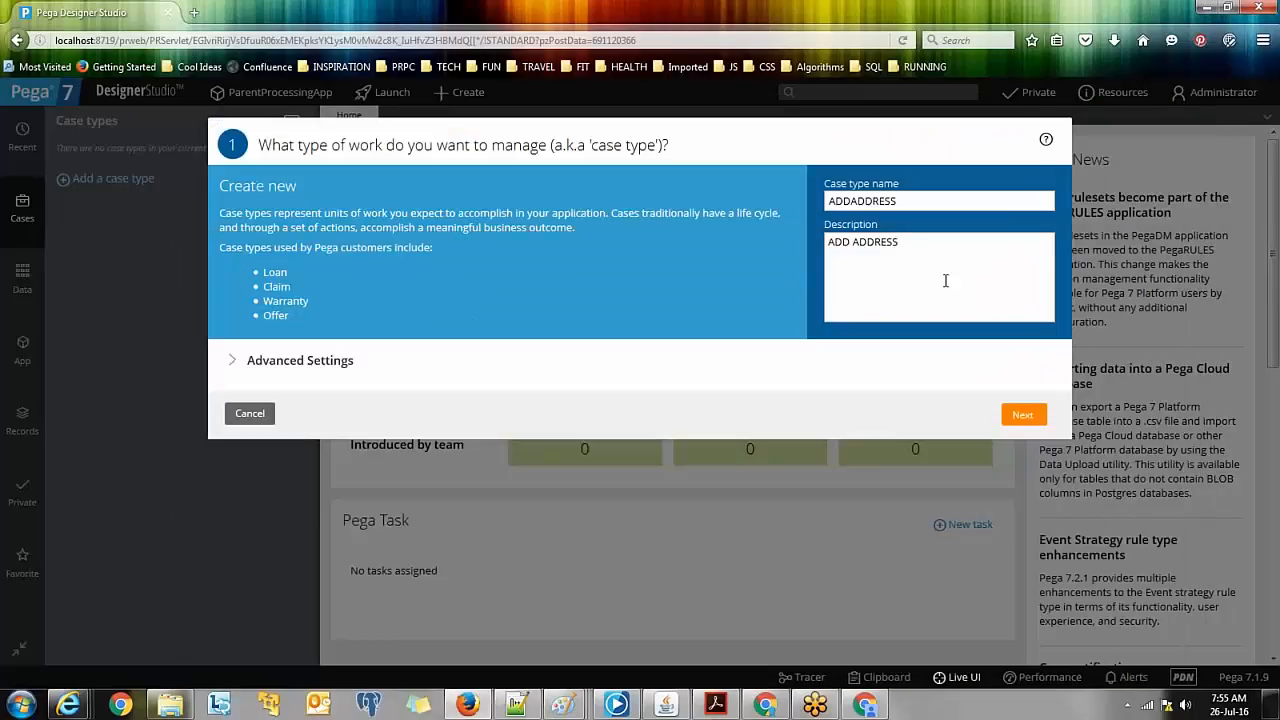
{"action": "left_click", "coordinate": [1026, 418]}
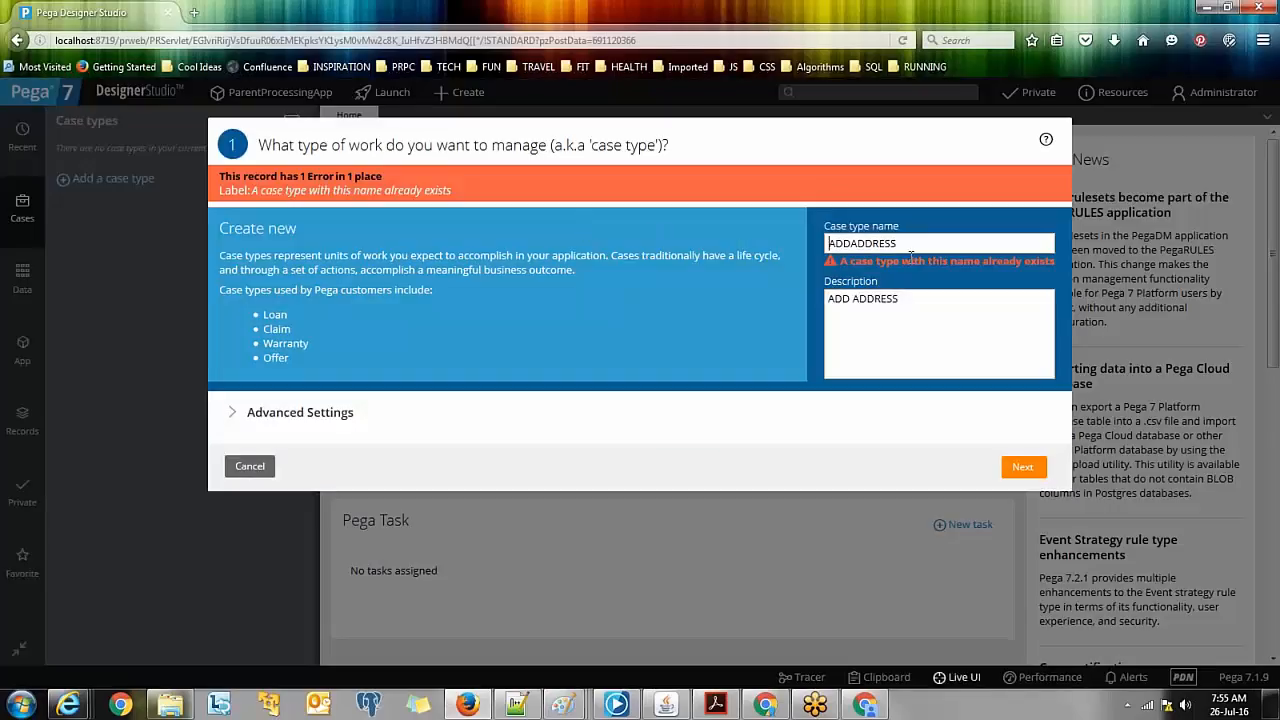
Step: Rename the duplicate case type to ADDADDRESS_AMAZON
{"action": "double_click", "coordinate": [903, 245]}
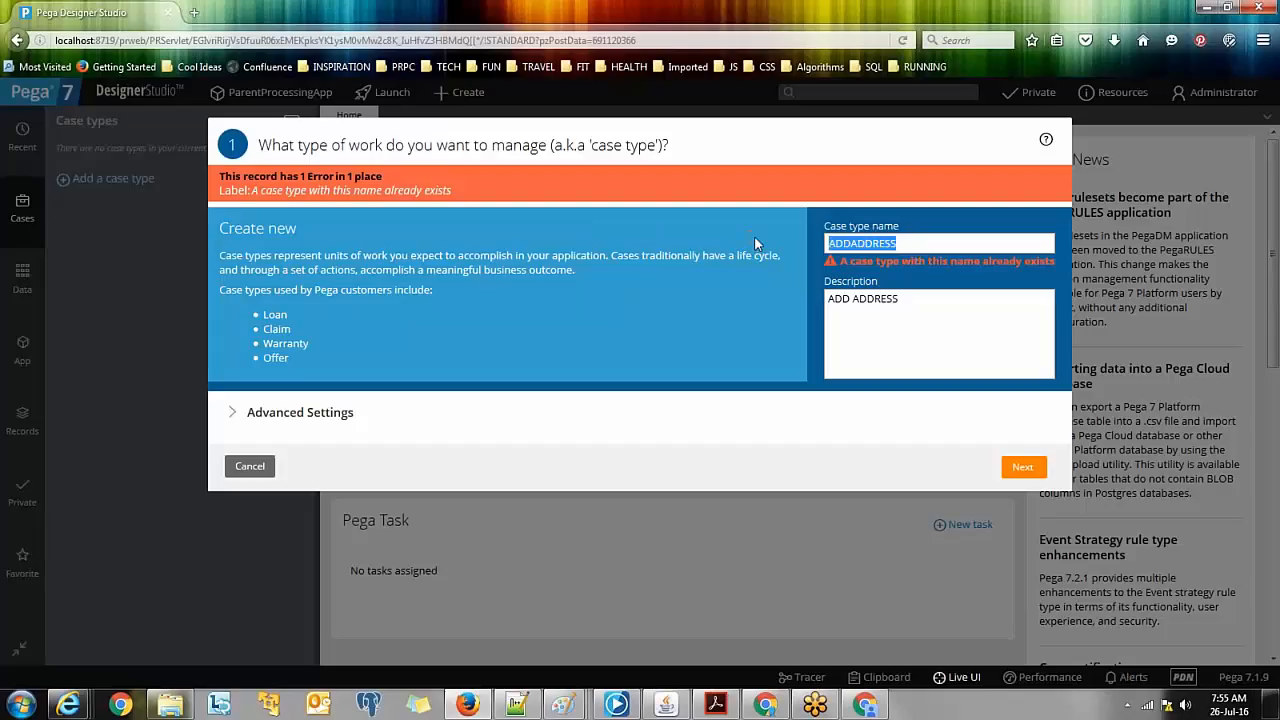
{"action": "key", "text": "End"}
{"action": "type", "text": "_1"}
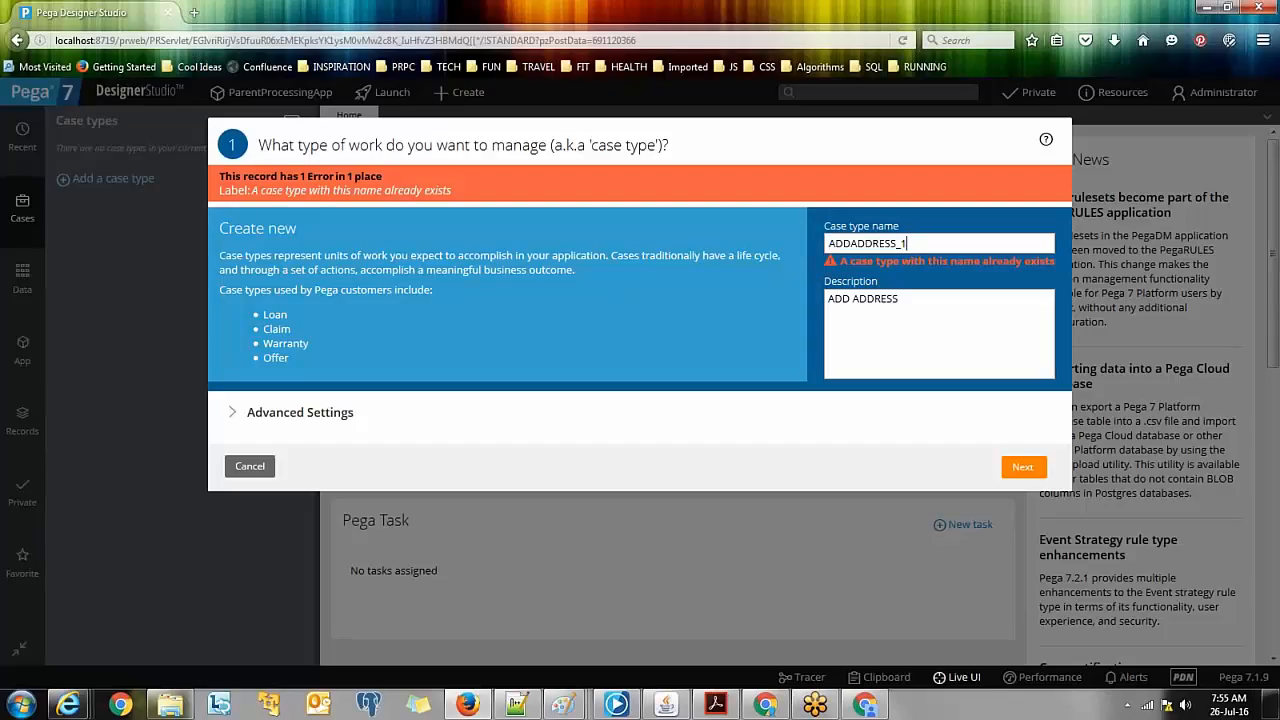
{"action": "key", "text": "BackSpace"}
{"action": "type", "text": "_aMAZON"}
{"action": "key", "text": "BackSpace"}
{"action": "key", "text": "BackSpace"}
{"action": "key", "text": "BackSpace"}
{"action": "key", "text": "BackSpace"}
{"action": "key", "text": "BackSpace"}
{"action": "key", "text": "BackSpace"}
{"action": "type", "text": "AMAZON"}
Step: Move on to the stages step and consult the LOAD ACCOUNT DETAILS steps in the notes
{"action": "left_click", "coordinate": [1018, 459]}
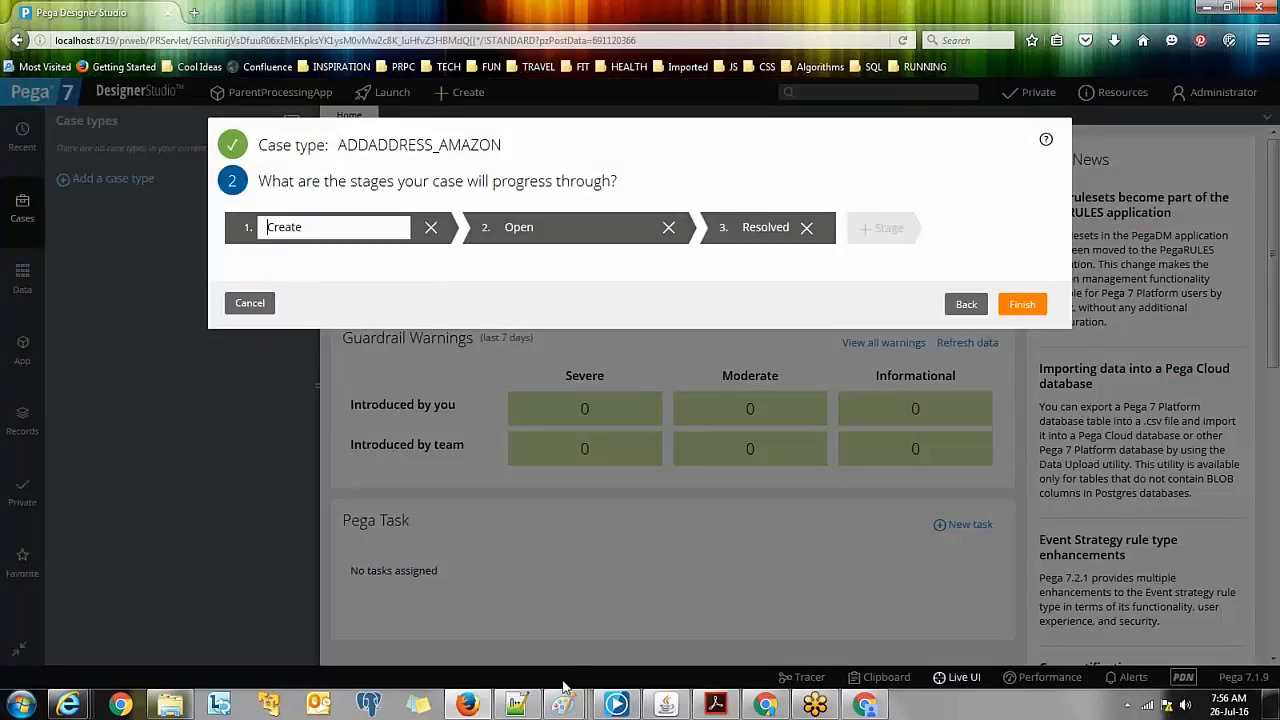
{"action": "left_click", "coordinate": [562, 706]}
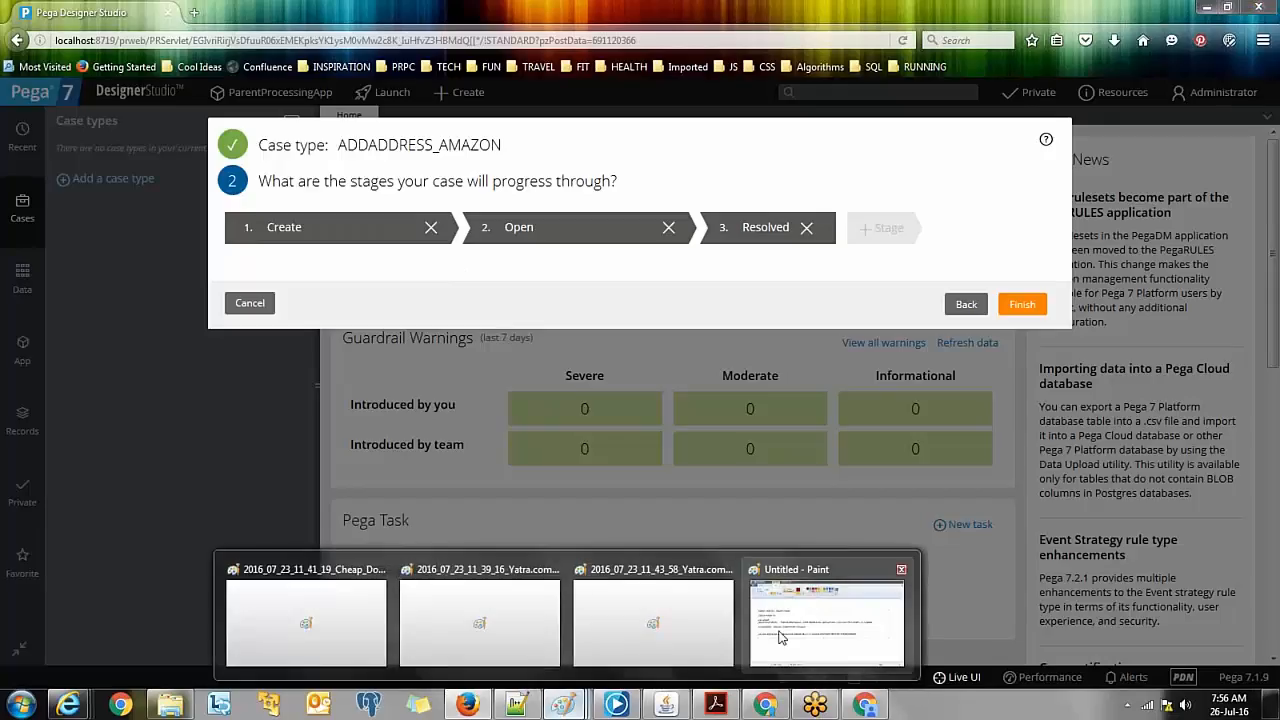
{"action": "left_click", "coordinate": [790, 640]}
{"action": "mouse_move", "coordinate": [755, 257]}
{"action": "left_mouse_down"}
{"action": "mouse_move", "coordinate": [705, 301]}
{"action": "mouse_move", "coordinate": [687, 340]}
{"action": "left_mouse_up"}
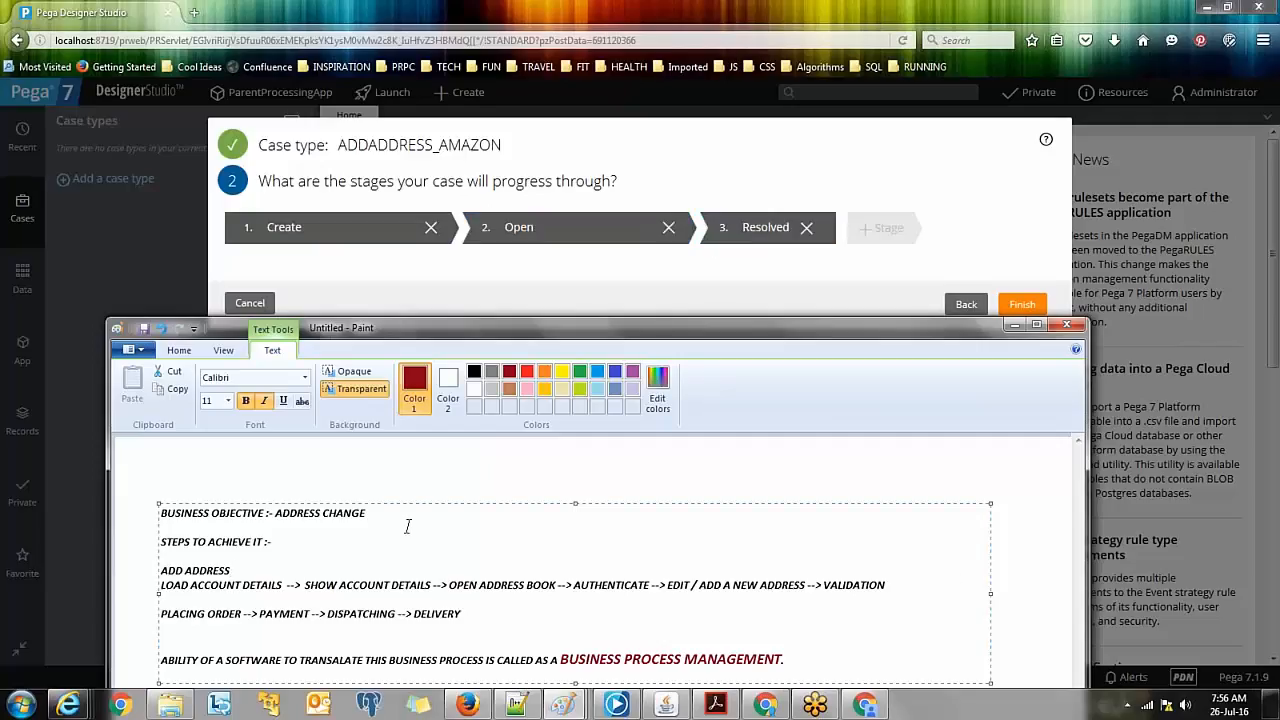
{"action": "mouse_move", "coordinate": [900, 588]}
{"action": "left_mouse_down"}
{"action": "mouse_move", "coordinate": [720, 550]}
{"action": "mouse_move", "coordinate": [327, 552]}
{"action": "mouse_move", "coordinate": [105, 590]}
{"action": "left_mouse_up"}
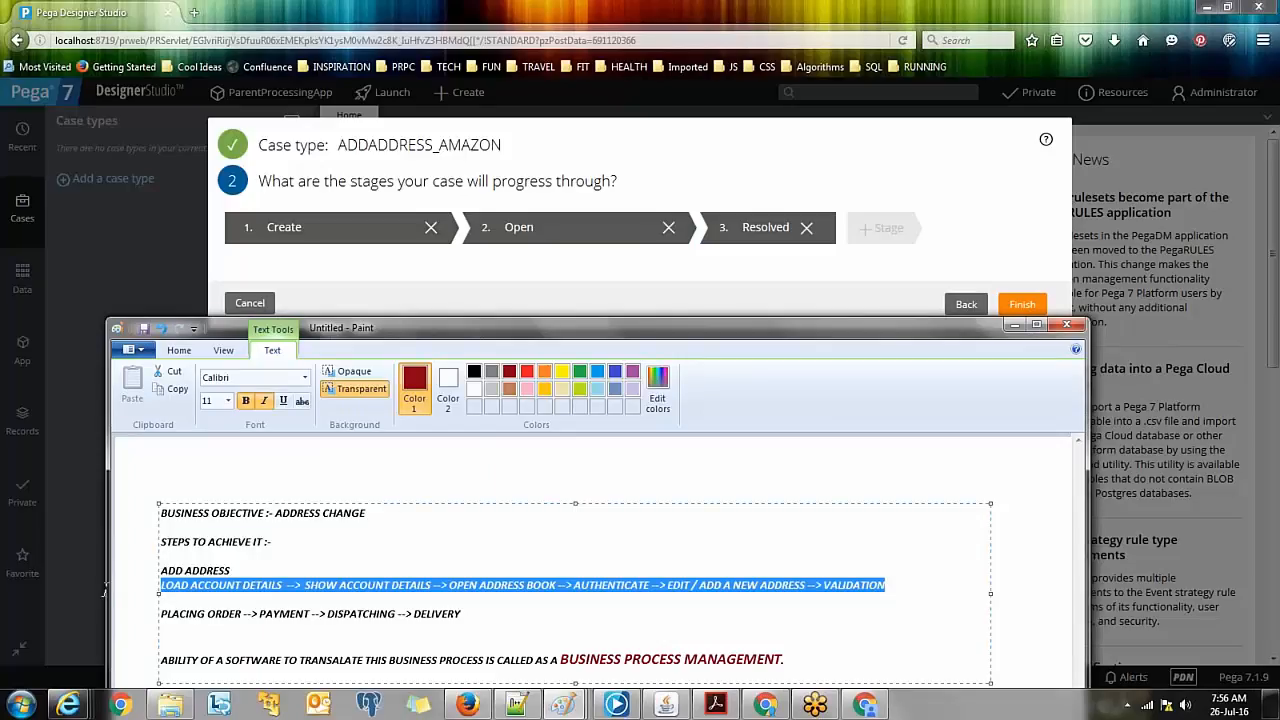
Step: Rename stages Create and Open to GET ACCOUNT DETAILS and SHOW ACCOUNT DETAILS
{"action": "left_click", "coordinate": [317, 234]}
{"action": "left_click_drag", "start_coordinate": [317, 234], "coordinate": [258, 228]}
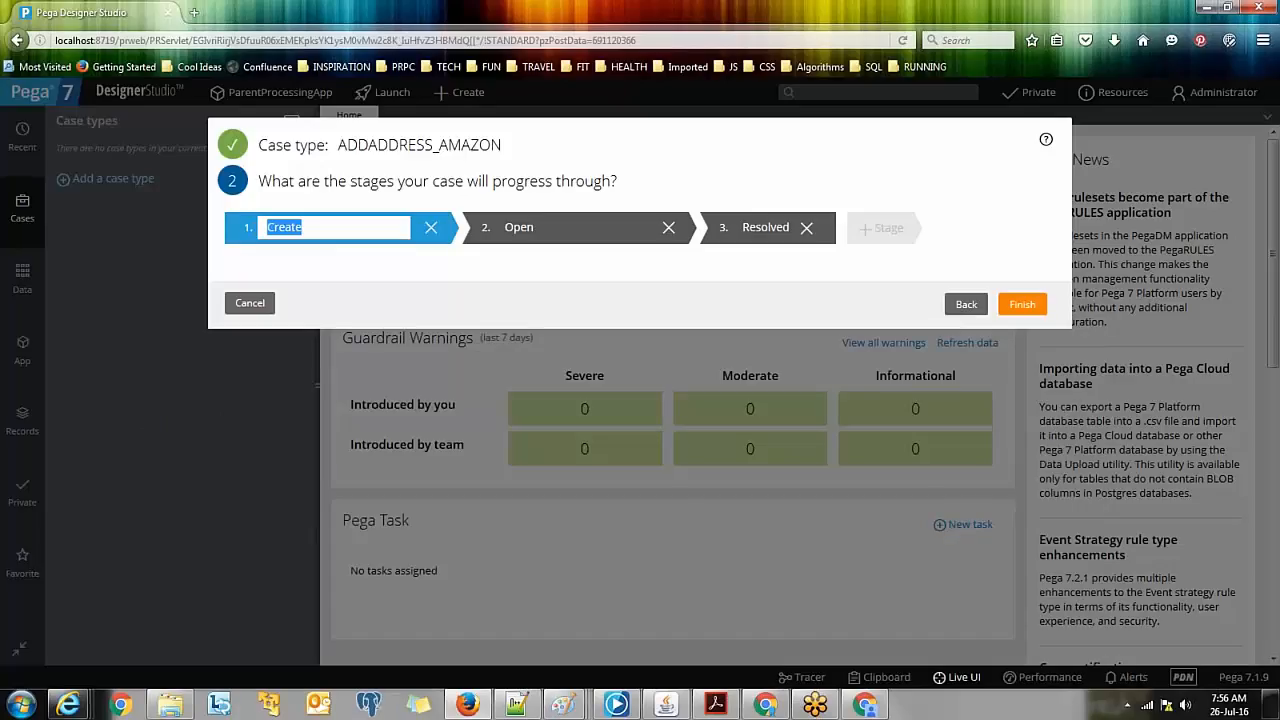
{"action": "key", "text": "alt+Tab"}
{"action": "key", "text": "alt+Tab"}
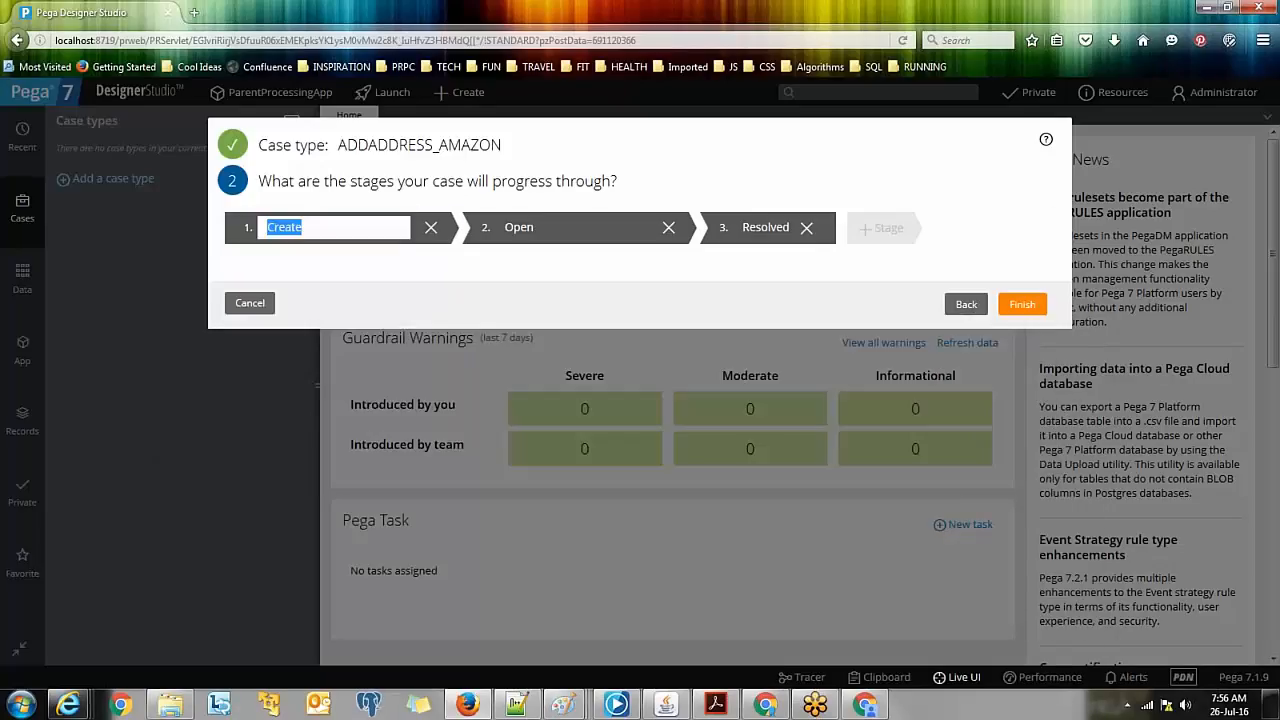
{"action": "type", "text": "GET ACCOUNT DETAILS"}
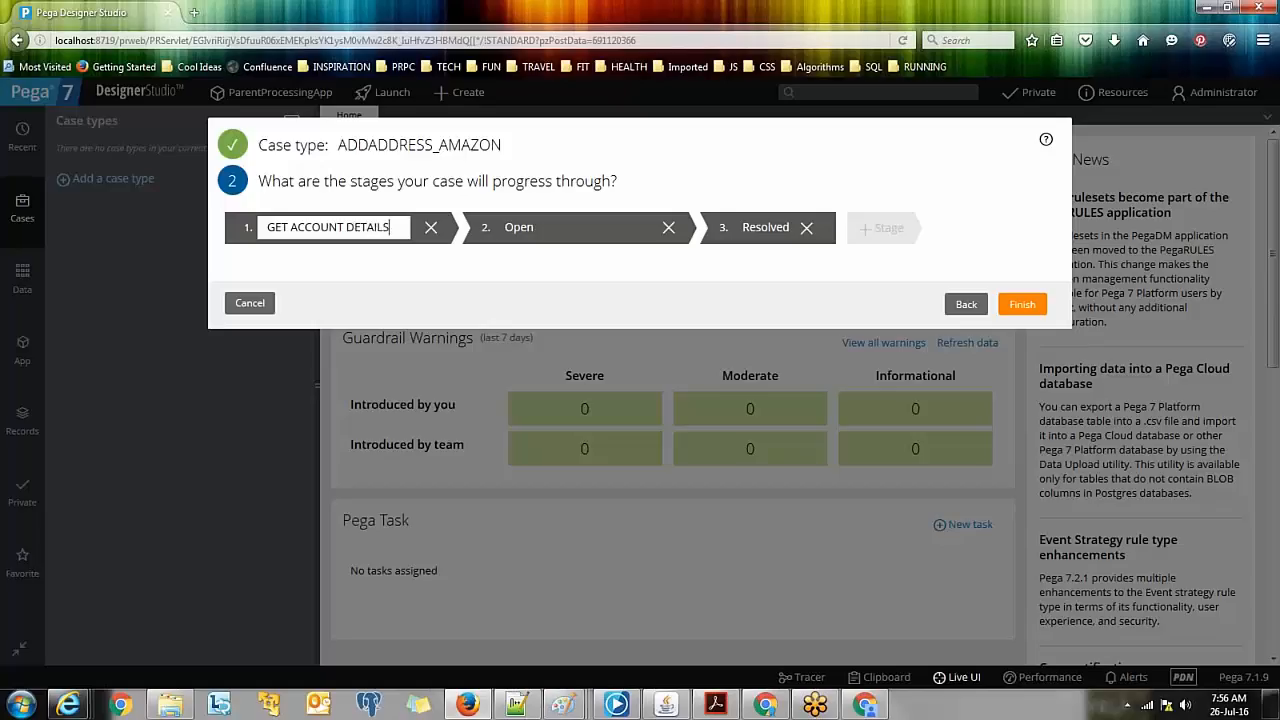
{"action": "left_click", "coordinate": [566, 234]}
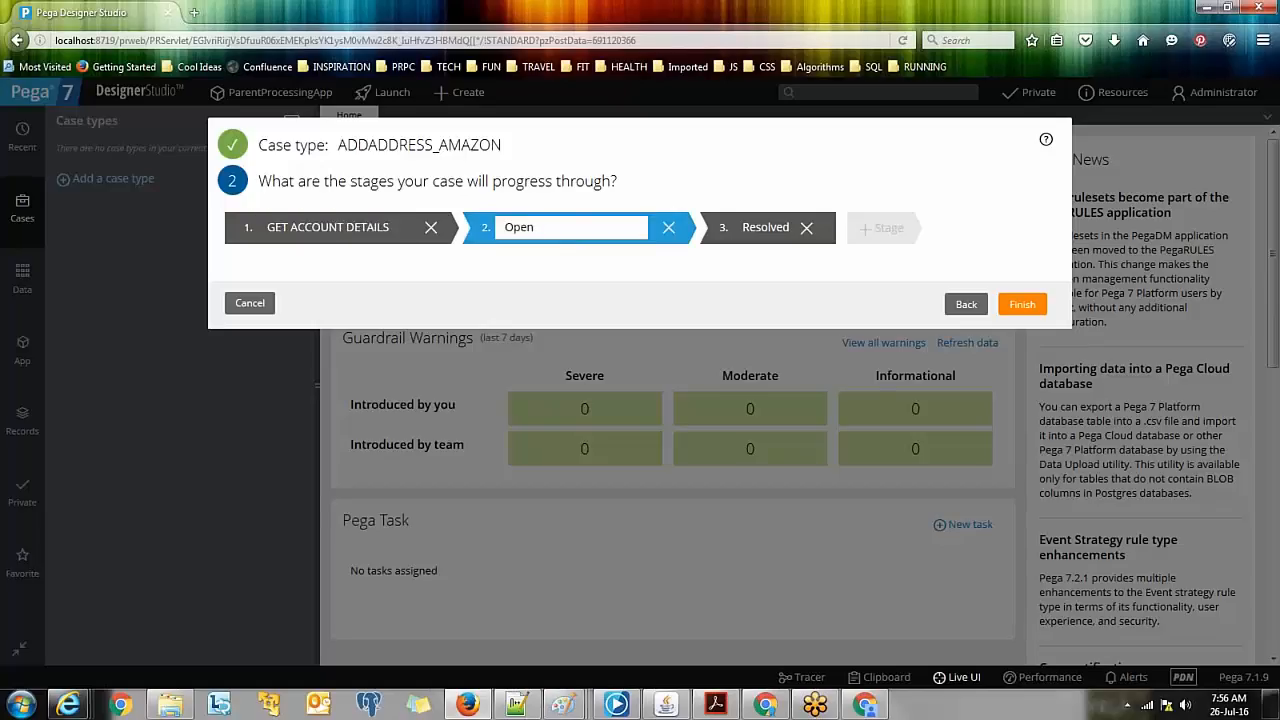
{"action": "key", "text": "alt+Tab"}
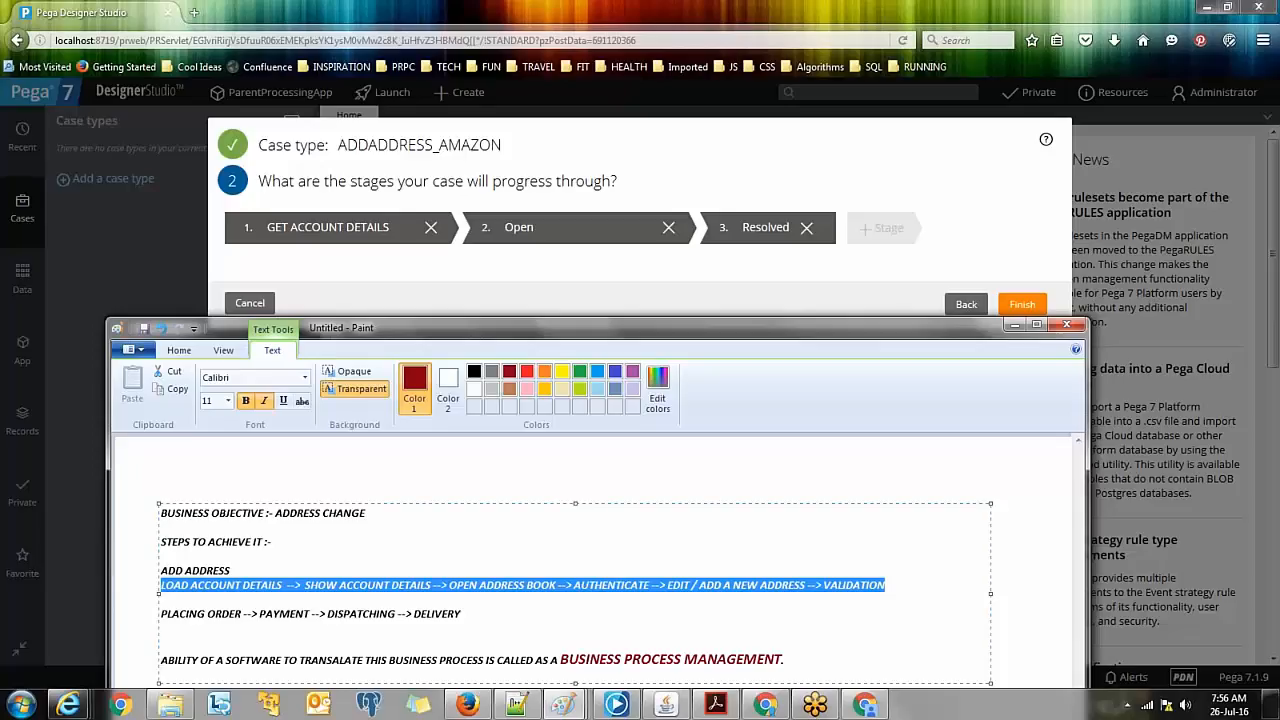
{"action": "key", "text": "alt+Tab"}
{"action": "double_click", "coordinate": [563, 231]}
{"action": "type", "text": "SH"}
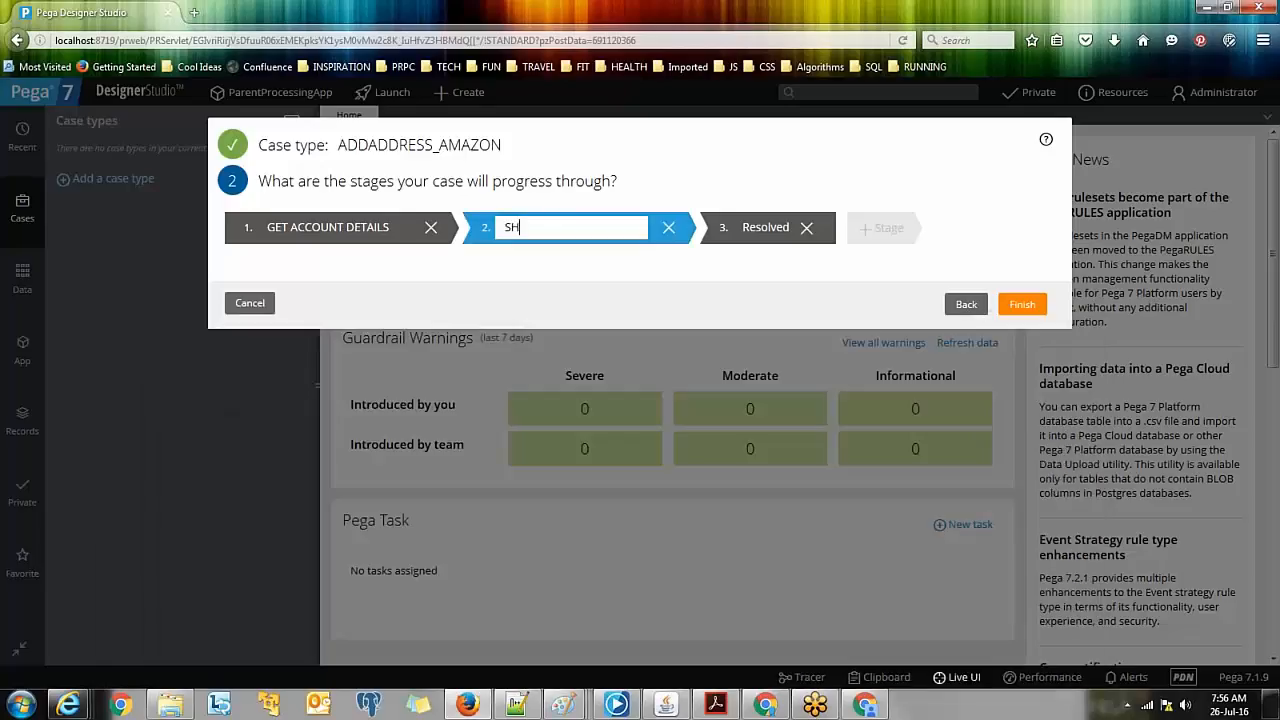
{"action": "type", "text": "OW ACCOUNT DETA"}
{"action": "type", "text": "IL"}
{"action": "type", "text": "S"}
{"action": "type", "text": "S"}
Step: Rename the Resolved stage to OPEN ADDRESS BOOK
{"action": "left_click", "coordinate": [752, 242]}
{"action": "key", "text": "alt+Tab"}
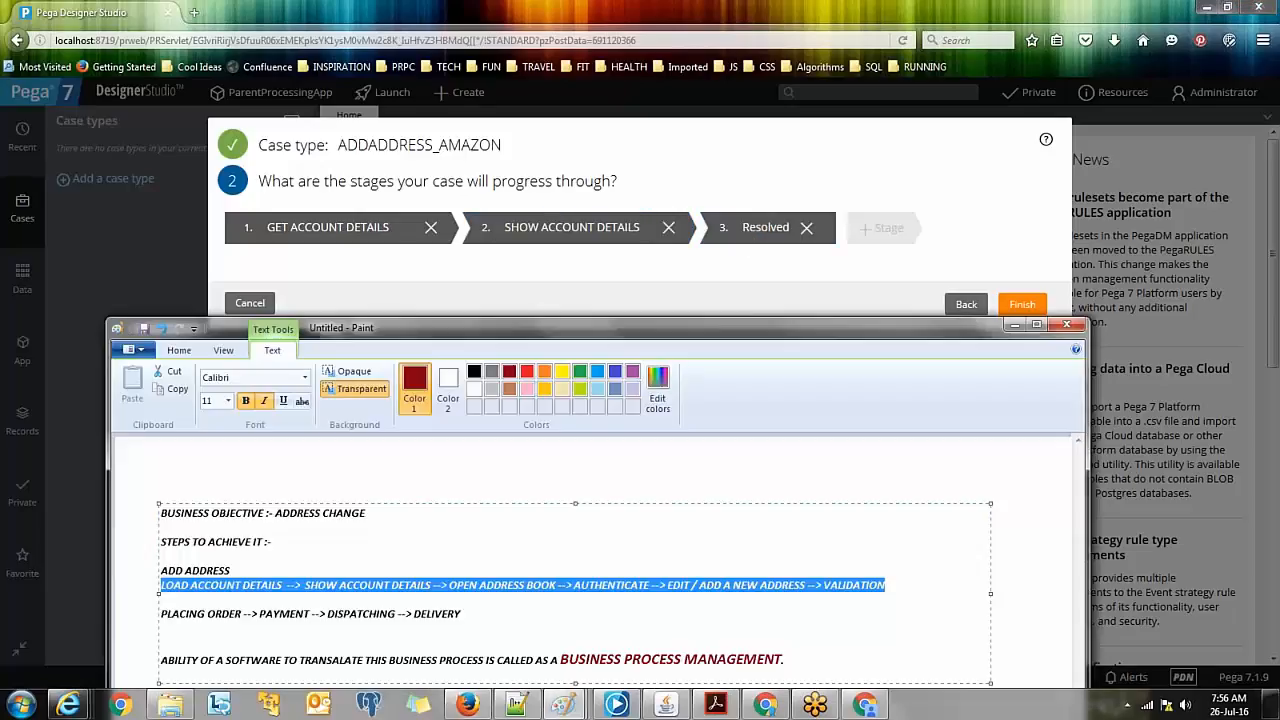
{"action": "key", "text": "alt+Tab"}
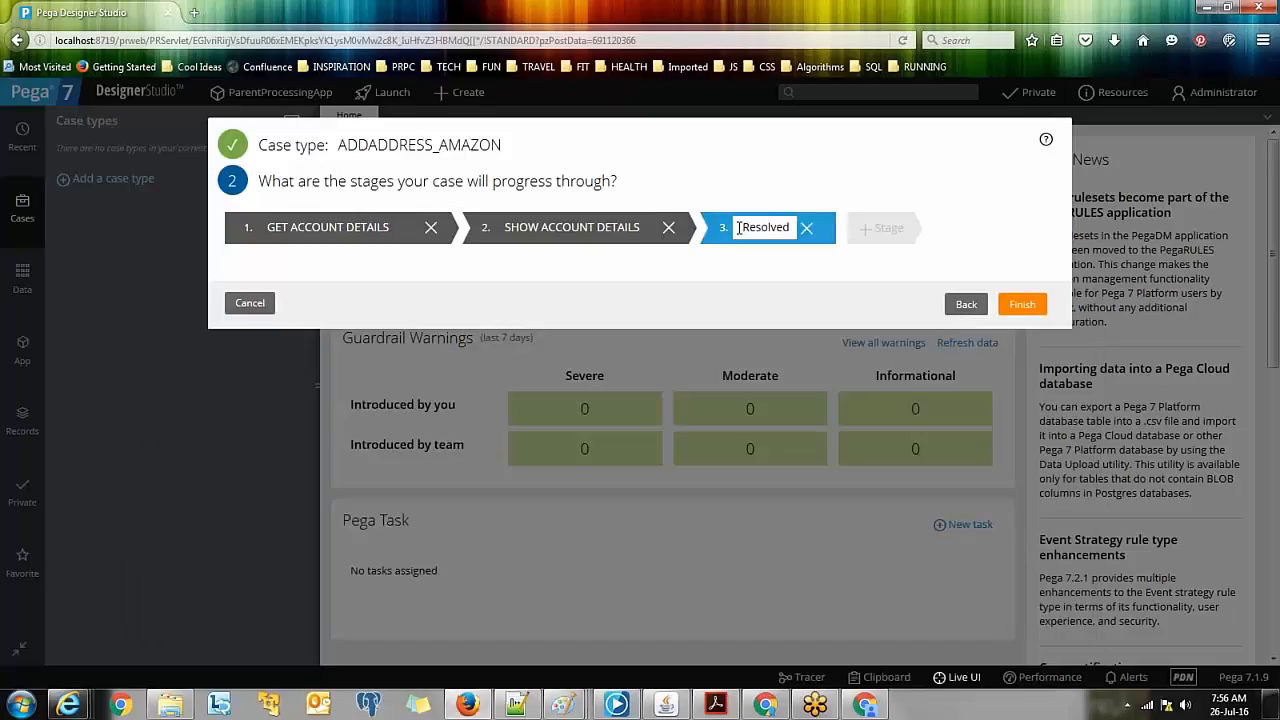
{"action": "left_click_drag", "start_coordinate": [740, 229], "coordinate": [844, 238]}
{"action": "type", "text": "OPEN ADDRES"}
{"action": "type", "text": "S BOOK"}
Step: Add a fourth stage named AUTHENTICATE
{"action": "left_click", "coordinate": [877, 230]}
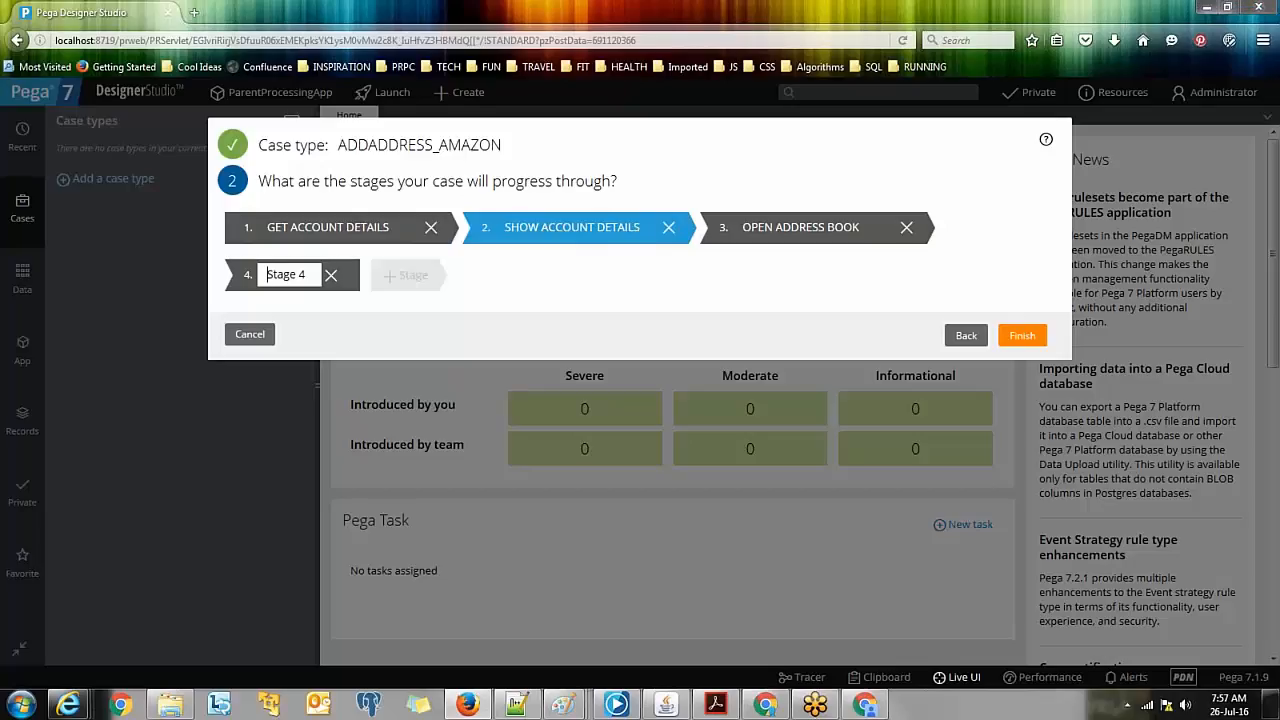
{"action": "key", "text": "alt+Tab"}
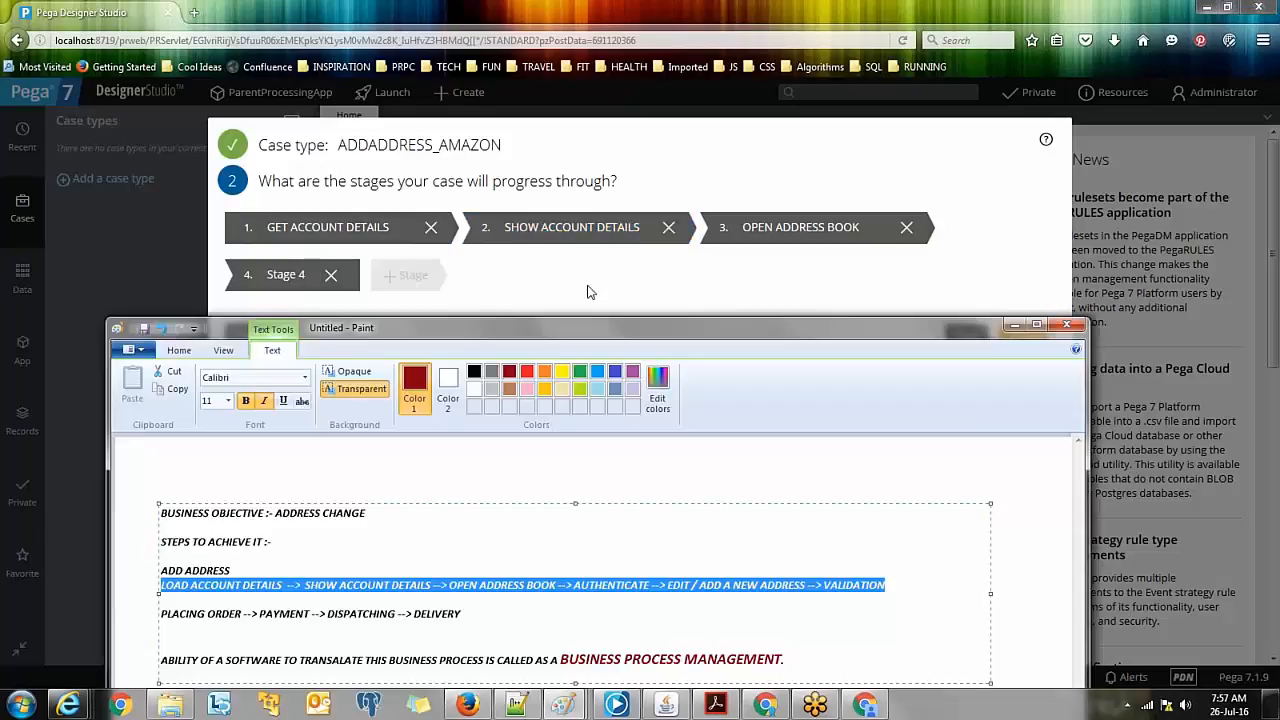
{"action": "left_click", "coordinate": [283, 285]}
{"action": "left_click_drag", "start_coordinate": [306, 275], "coordinate": [208, 265]}
{"action": "type", "text": "AUTHEM"}
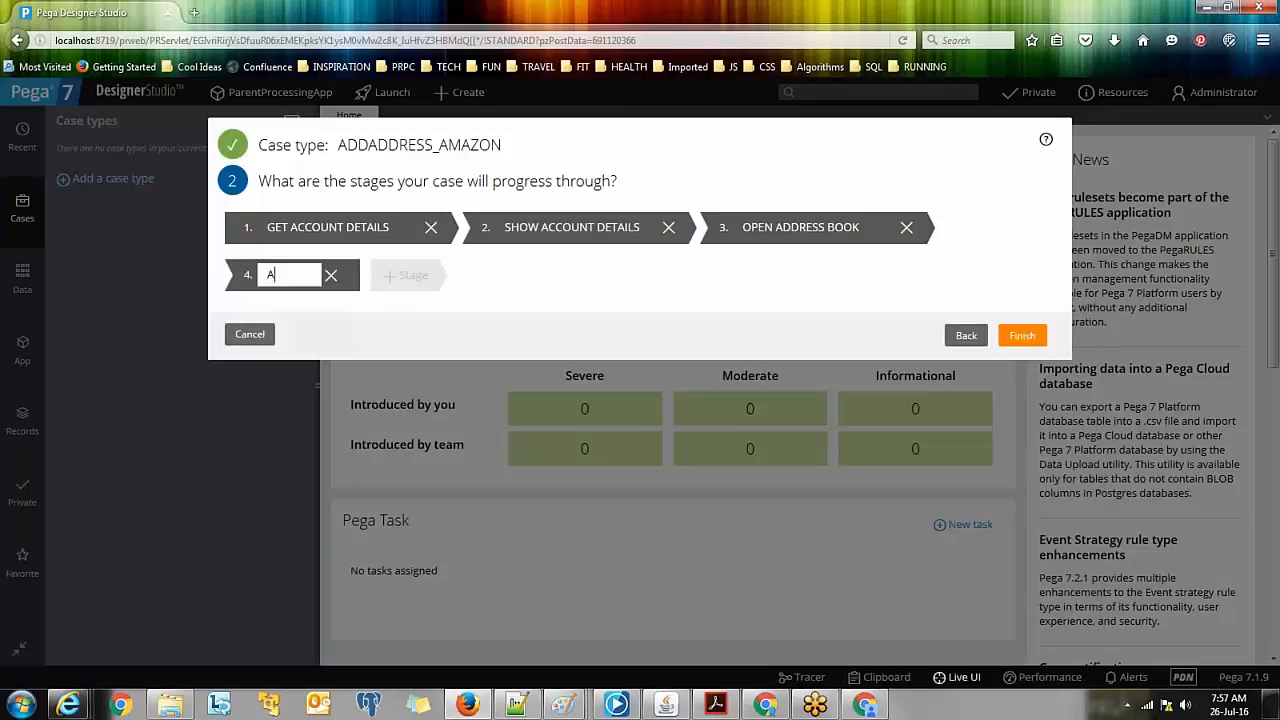
{"action": "key", "text": "BackSpace"}
{"action": "type", "text": "NTICATE"}
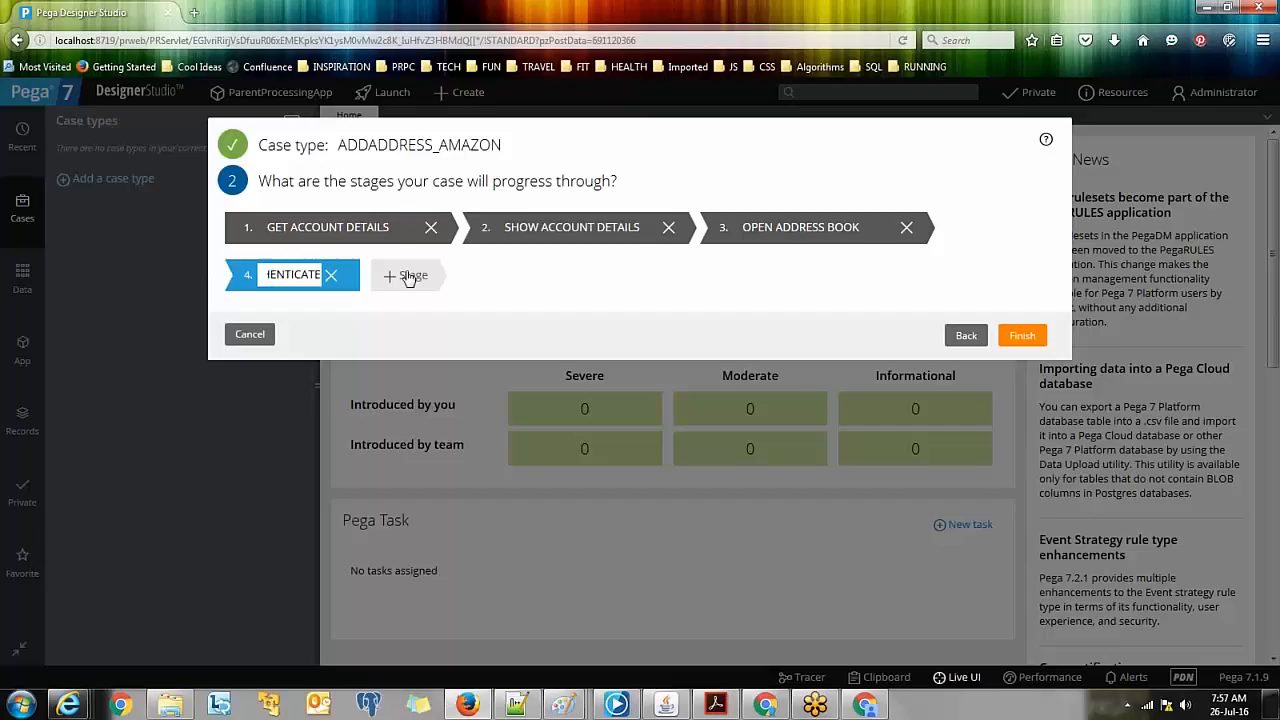
Step: Add a fifth stage named ADD ADDRESS and finish creating the case type
{"action": "left_click", "coordinate": [410, 276]}
{"action": "key", "text": "ctrl+a"}
{"action": "type", "text": "ADD ADDRESS"}
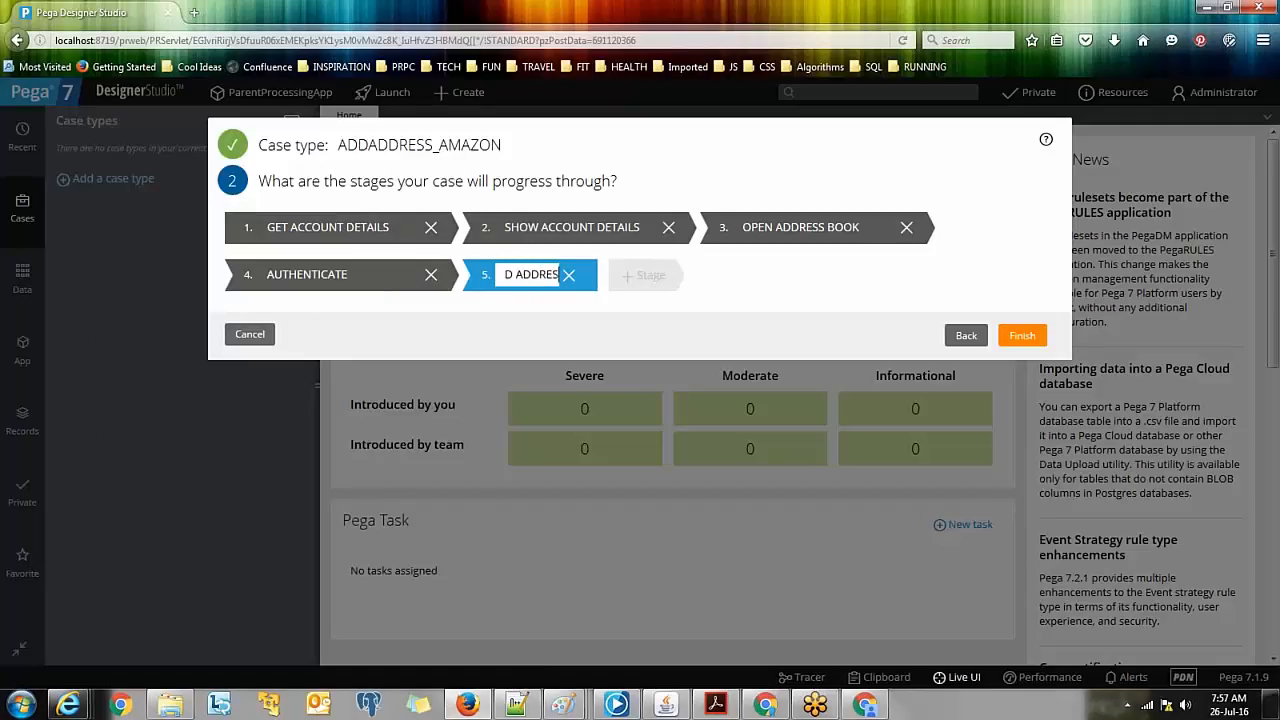
{"action": "left_click", "coordinate": [1026, 336]}
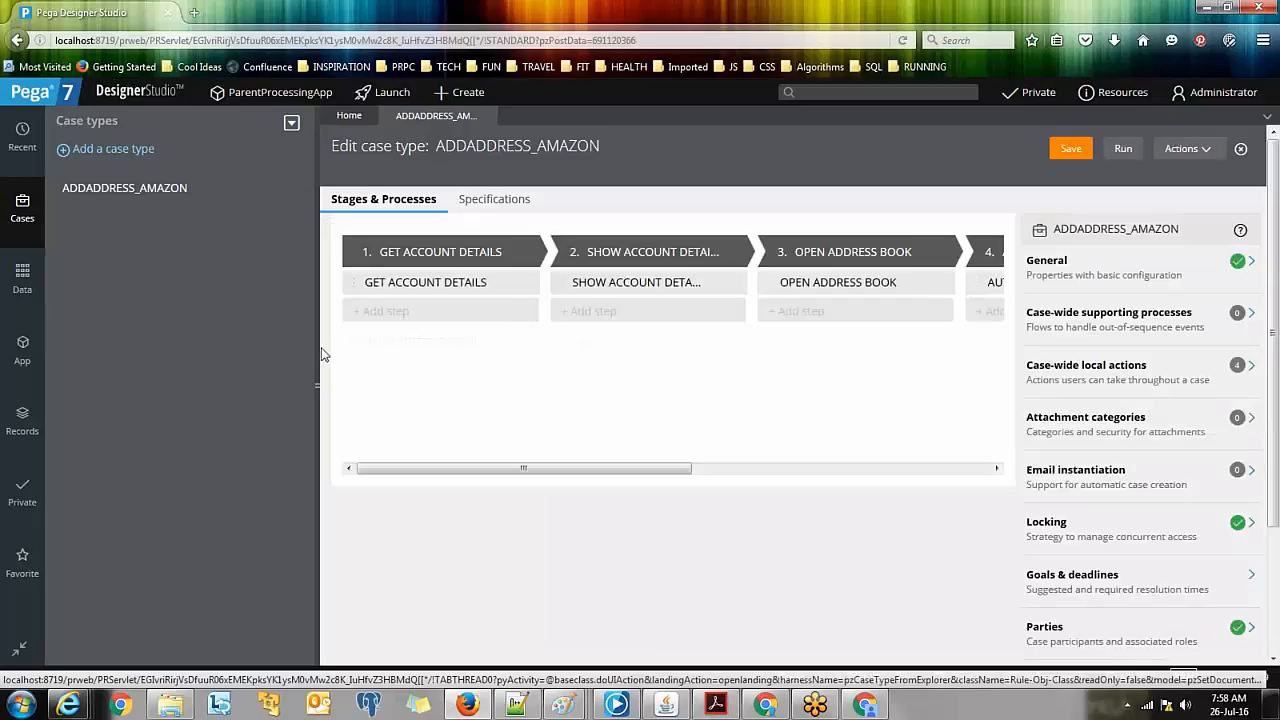
Step: Collapse the Case types panel, refresh via Actions > Refresh, and run a new ADDADDRESS_AMAZON case
{"action": "left_click", "coordinate": [318, 345]}
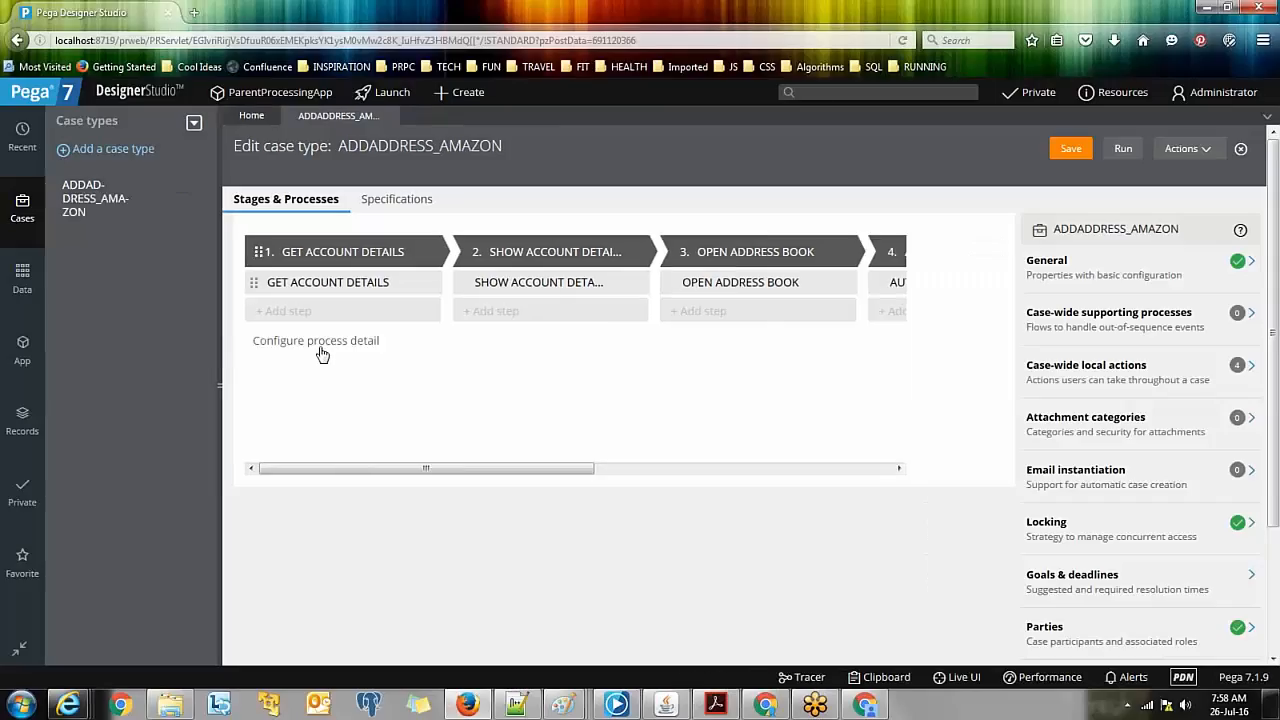
{"action": "left_click", "coordinate": [1205, 152]}
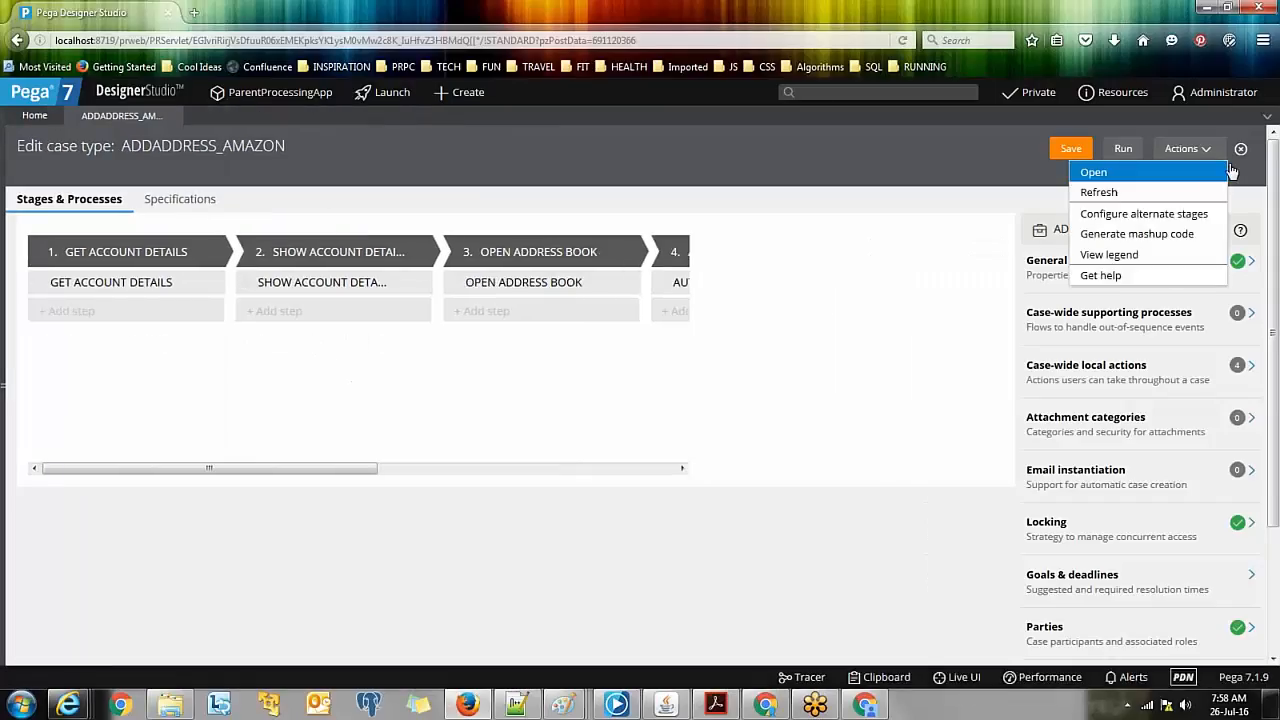
{"action": "left_click", "coordinate": [1159, 196]}
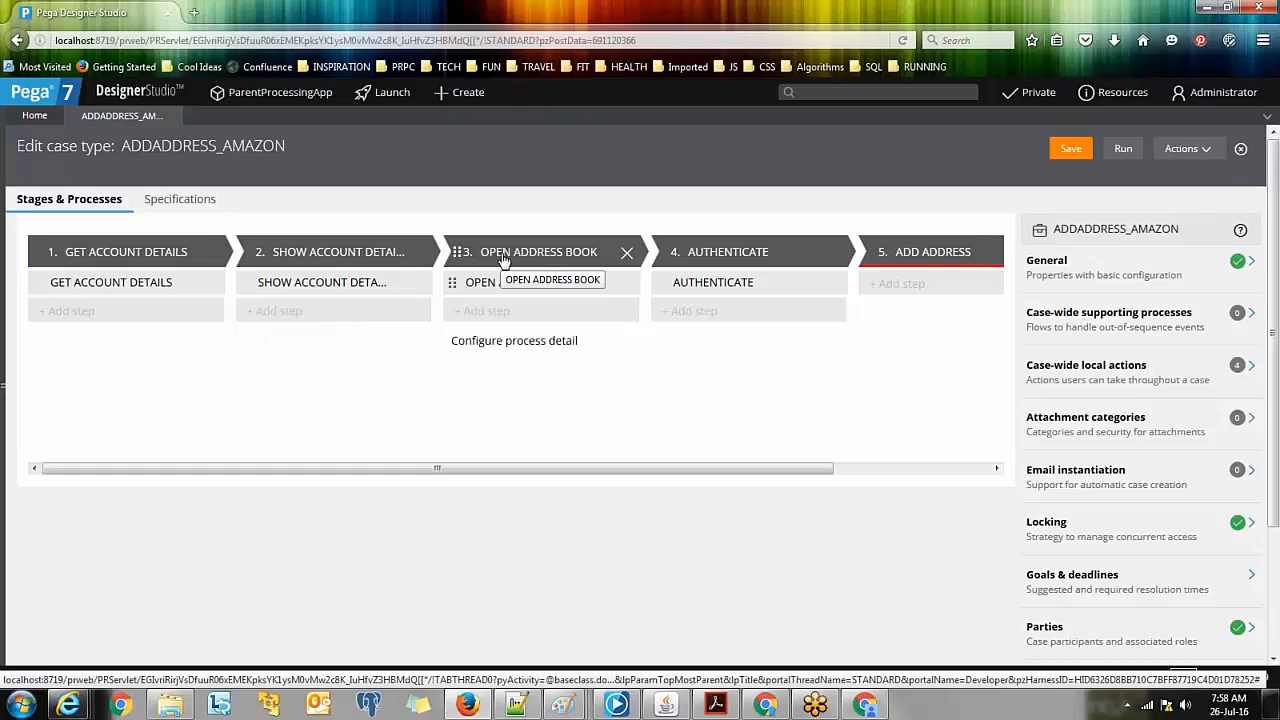
{"action": "left_click", "coordinate": [1123, 150]}
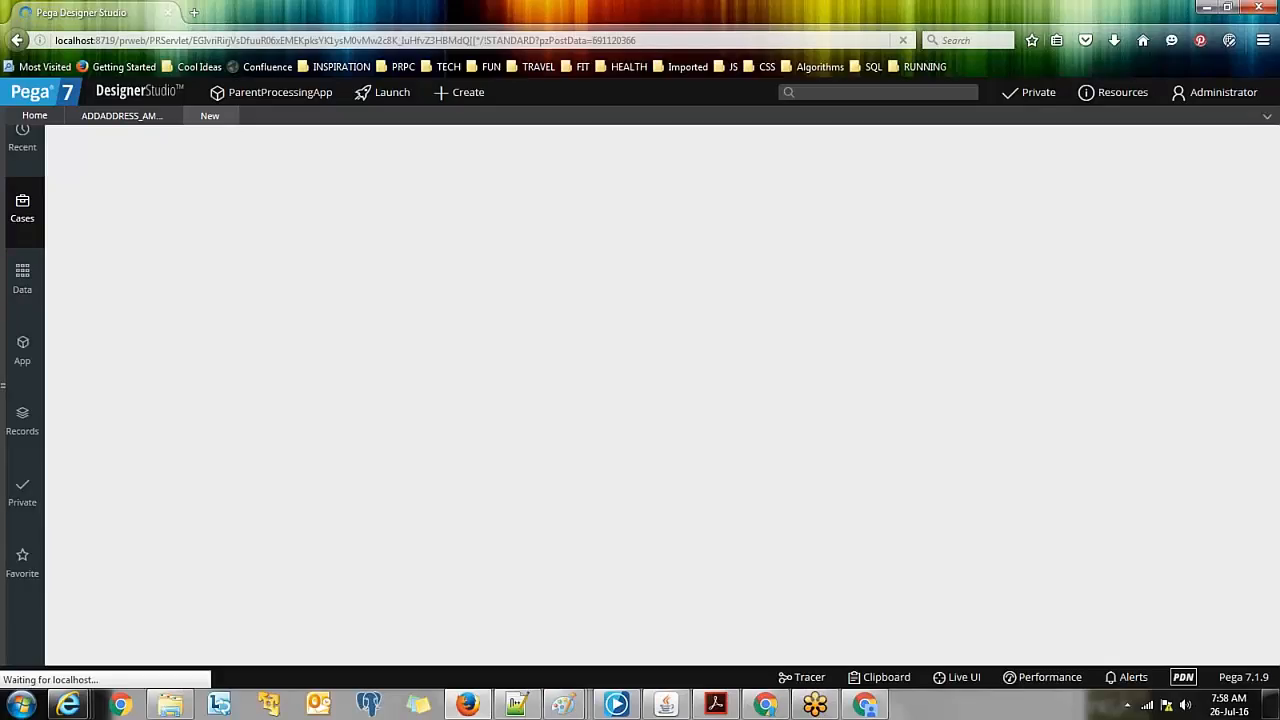
Step: Check the course notes, dismiss the location-sharing prompt, and highlight the GET ACCOUNT DETAILS step
{"action": "left_click", "coordinate": [558, 708]}
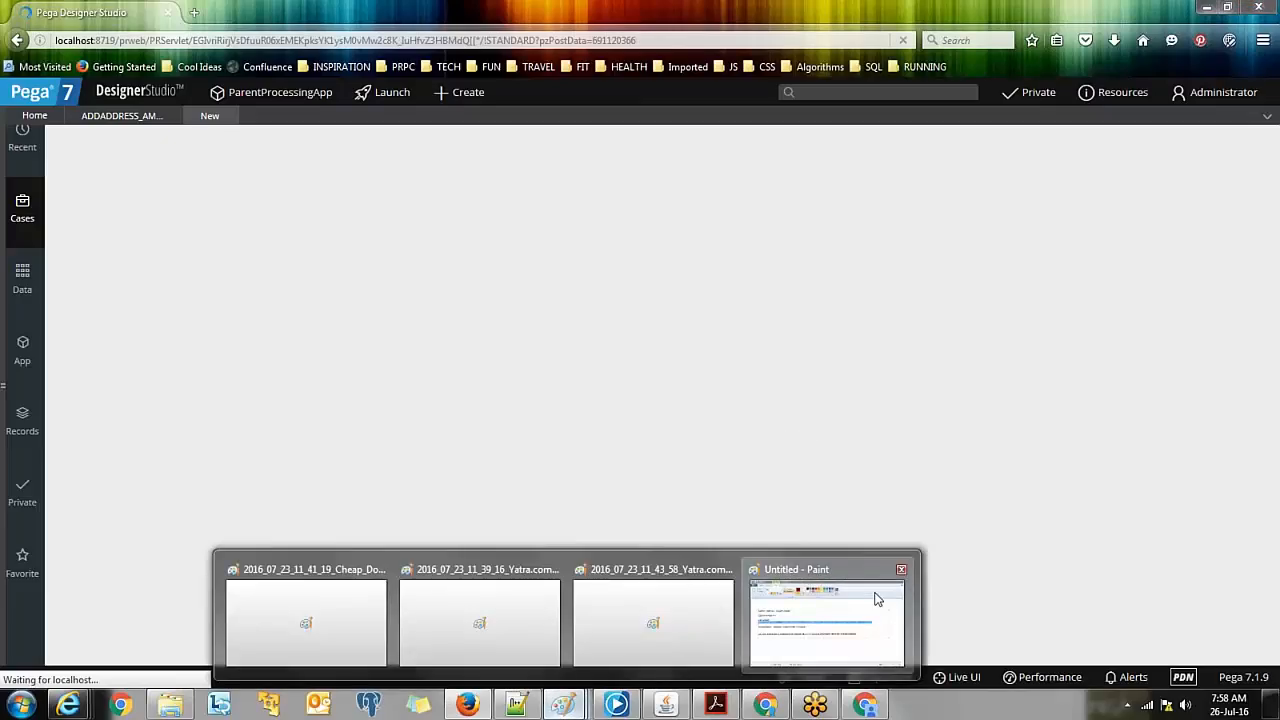
{"action": "left_click", "coordinate": [876, 598]}
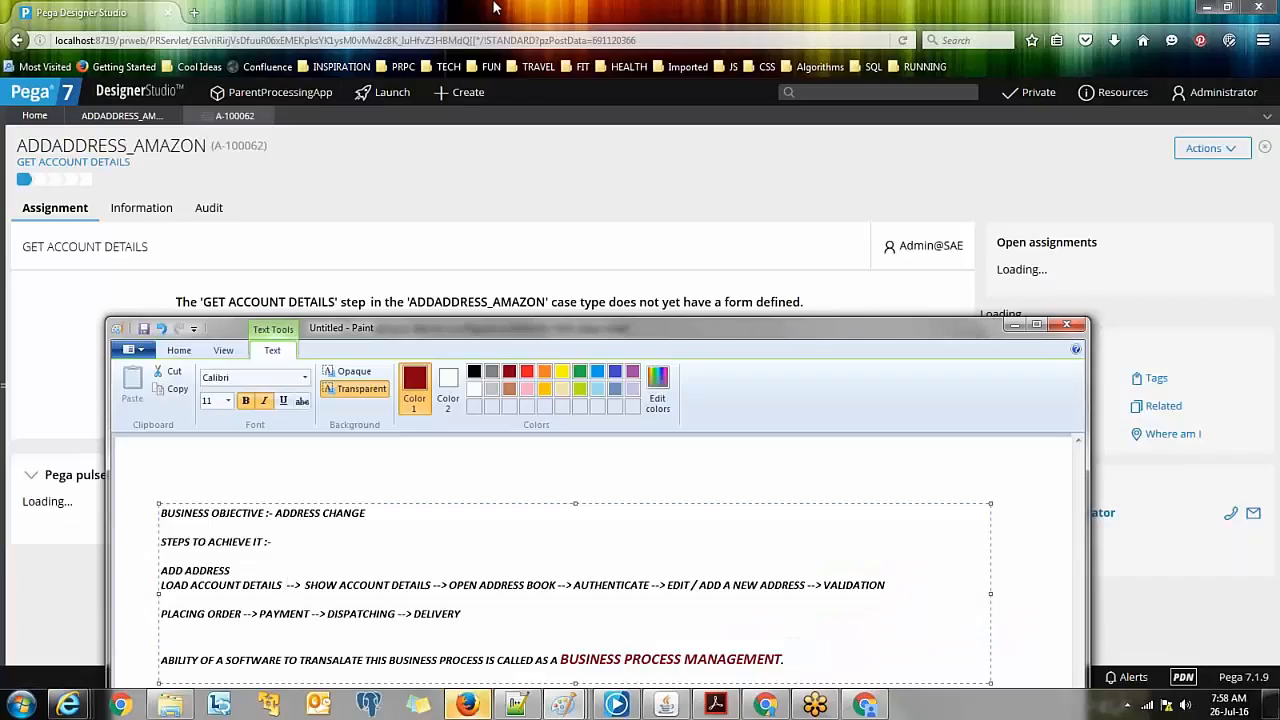
{"action": "left_click", "coordinate": [493, 8]}
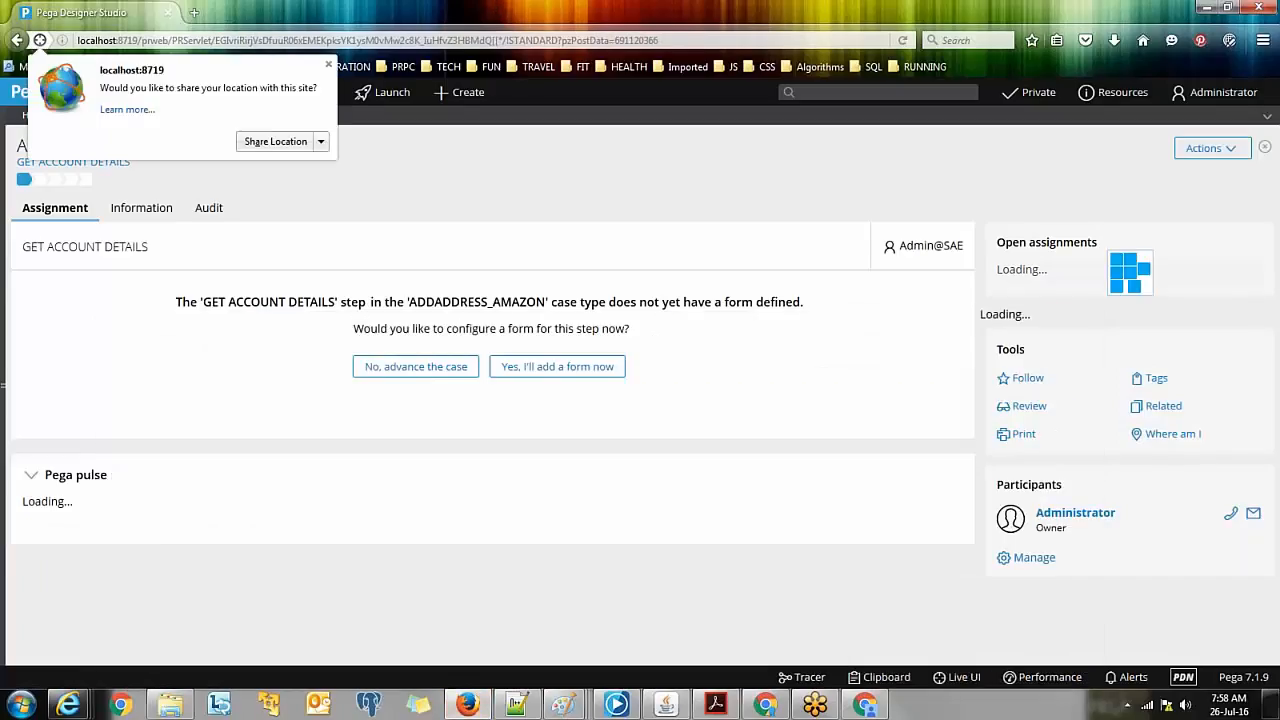
{"action": "left_click", "coordinate": [328, 64]}
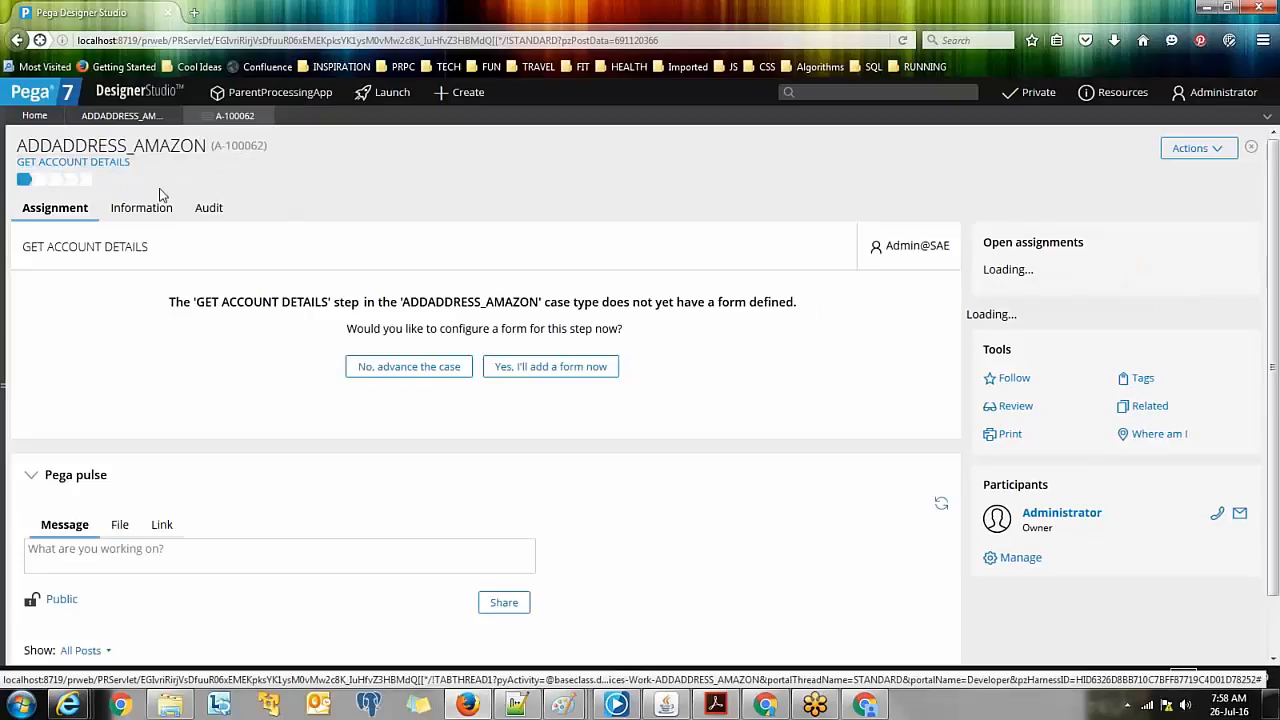
{"action": "mouse_move", "coordinate": [109, 166]}
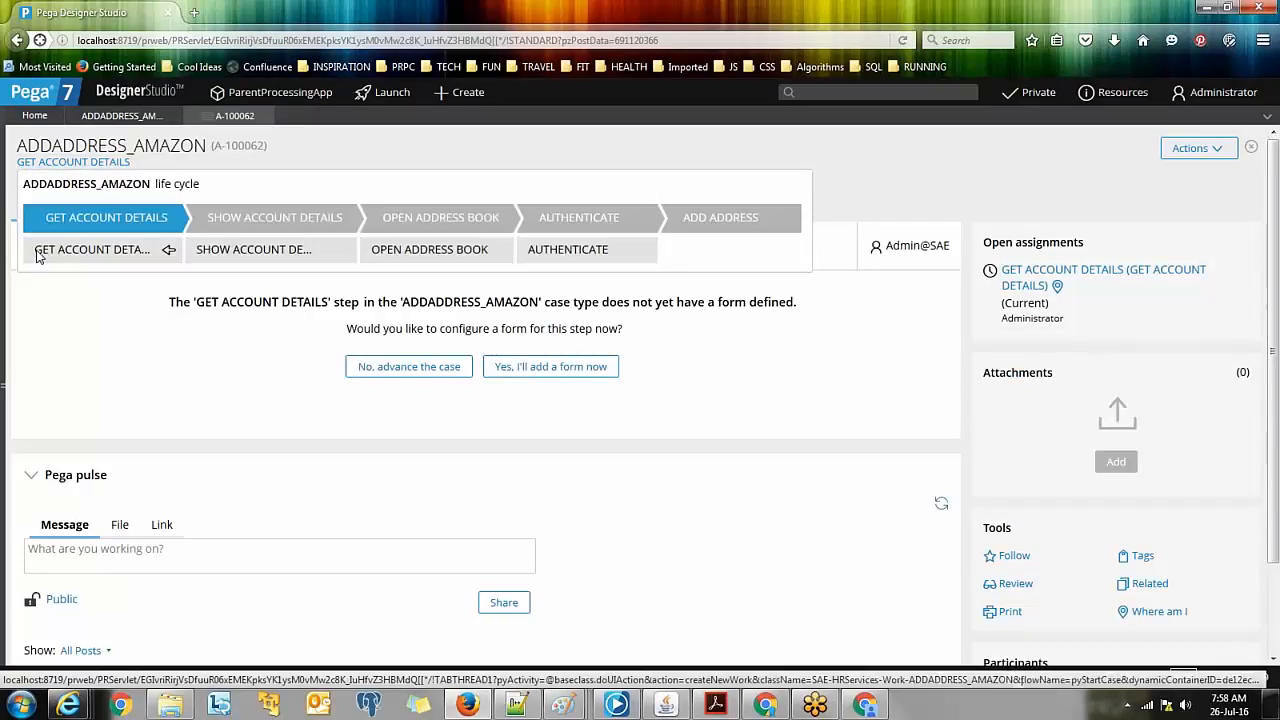
{"action": "left_click_drag", "start_coordinate": [38, 256], "coordinate": [148, 254]}
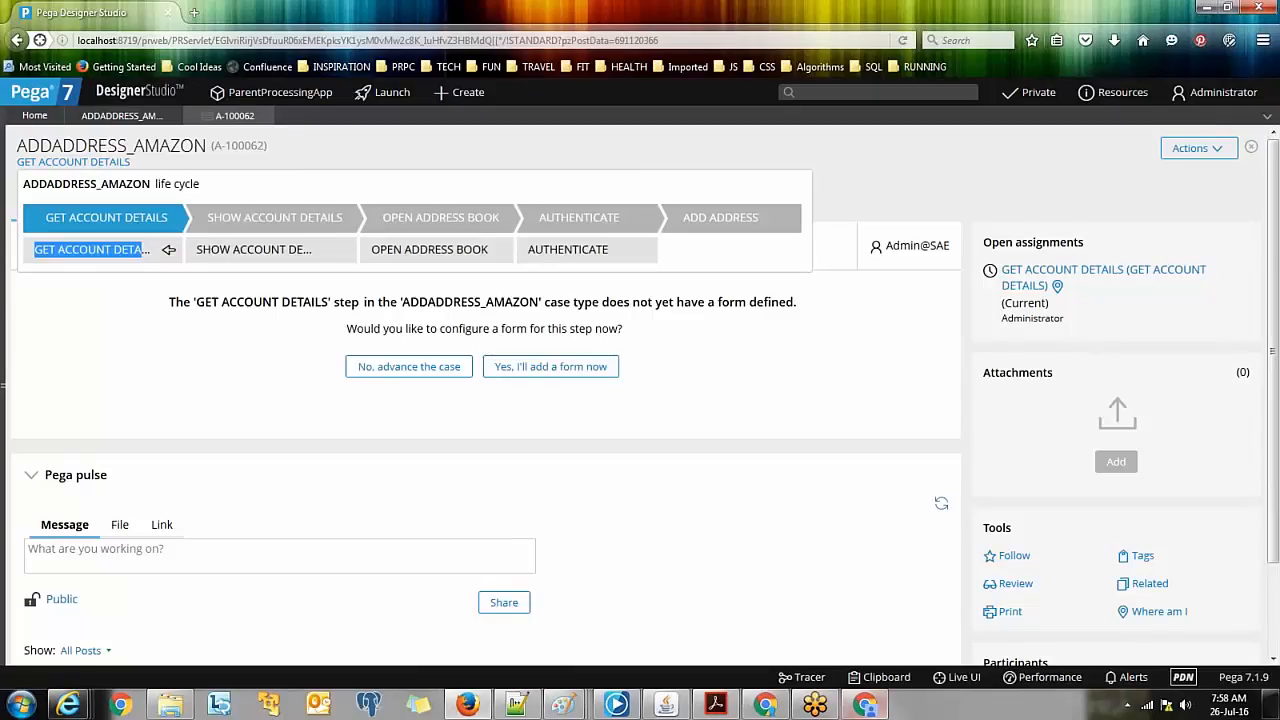
Step: Compare with Amazon's add-address page in Chrome, then return to the running case
{"action": "mouse_move", "coordinate": [869, 708]}
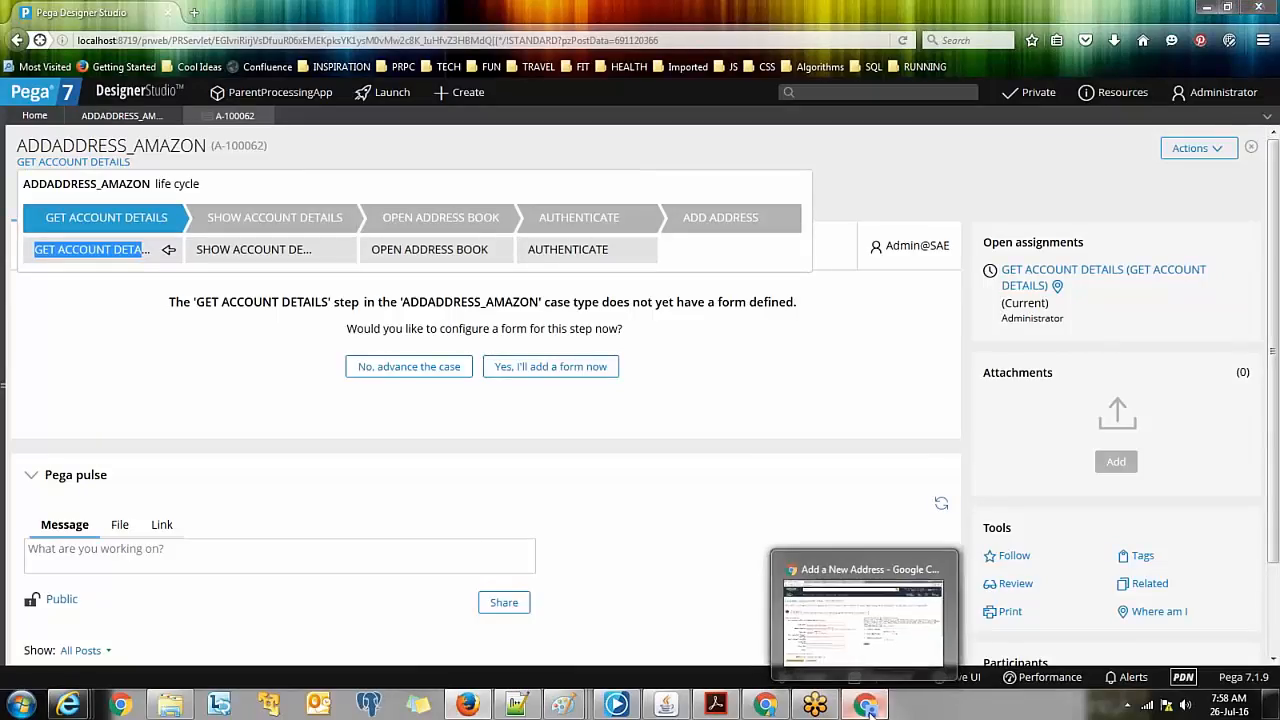
{"action": "left_click", "coordinate": [869, 708]}
{"action": "left_click_drag", "start_coordinate": [478, 162], "coordinate": [6, 166]}
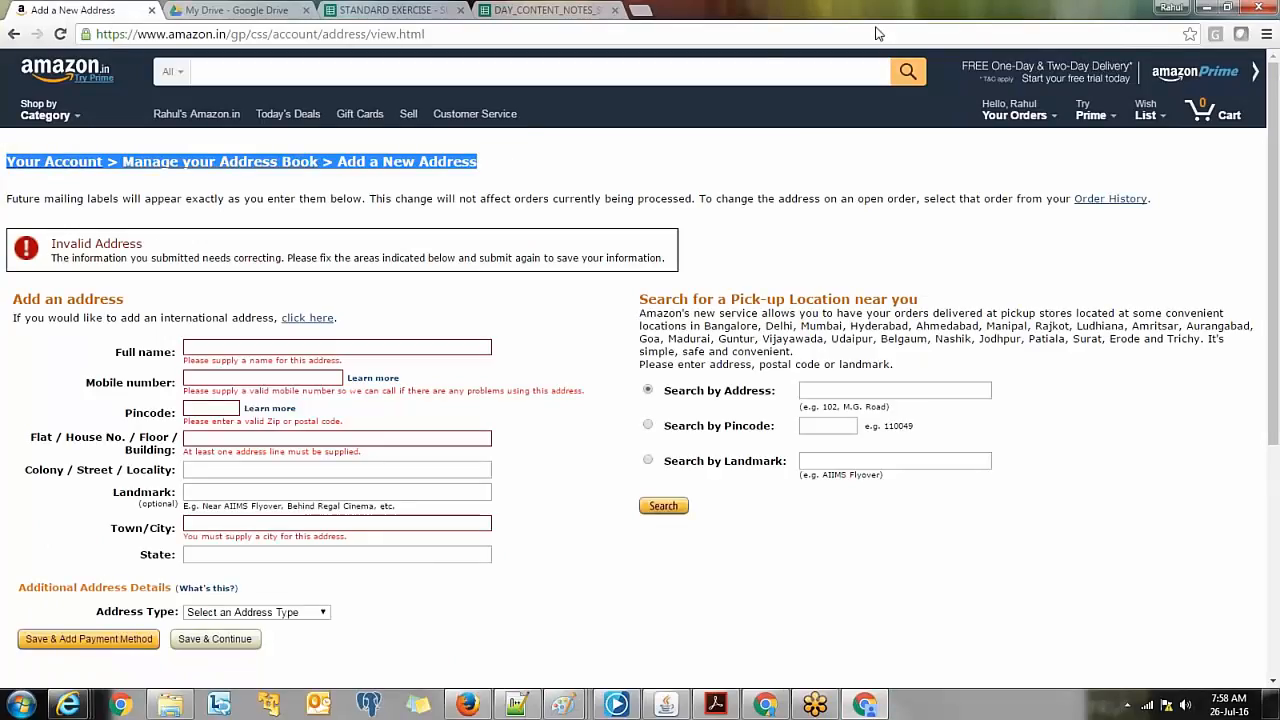
{"action": "left_click_drag", "start_coordinate": [876, 12], "coordinate": [555, 257]}
{"action": "left_click", "coordinate": [248, 461]}
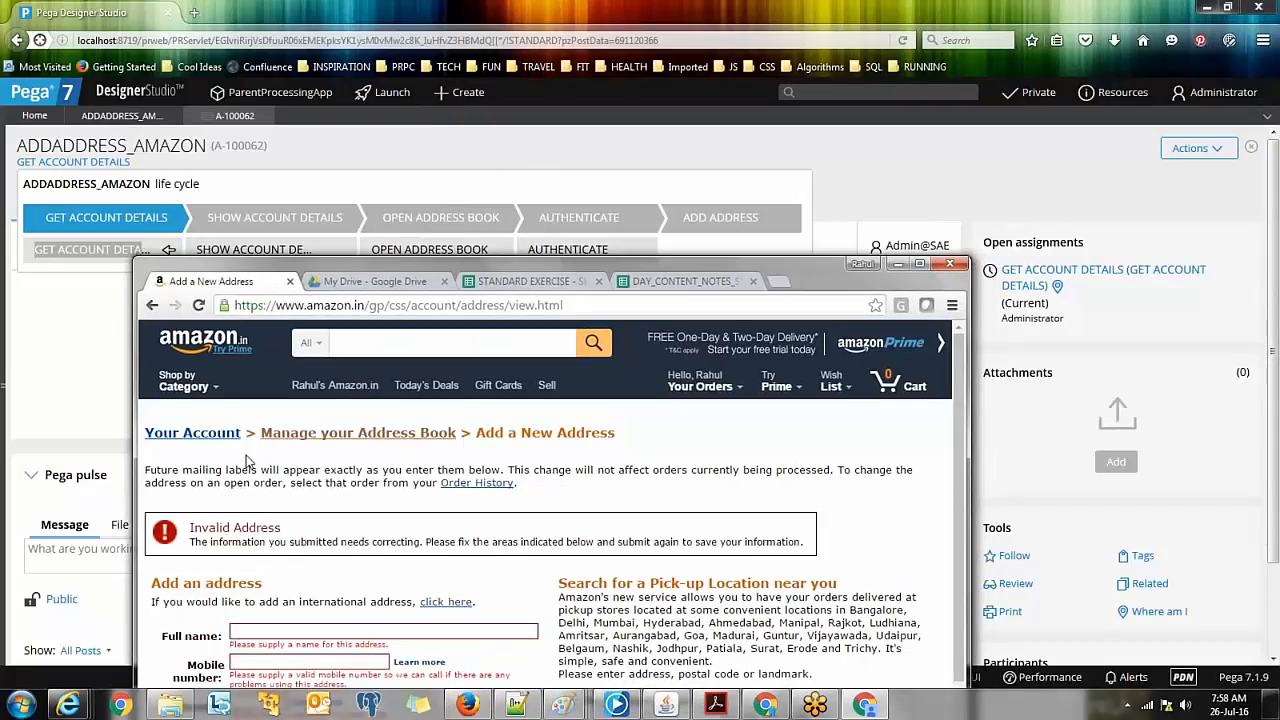
{"action": "left_click", "coordinate": [785, 7]}
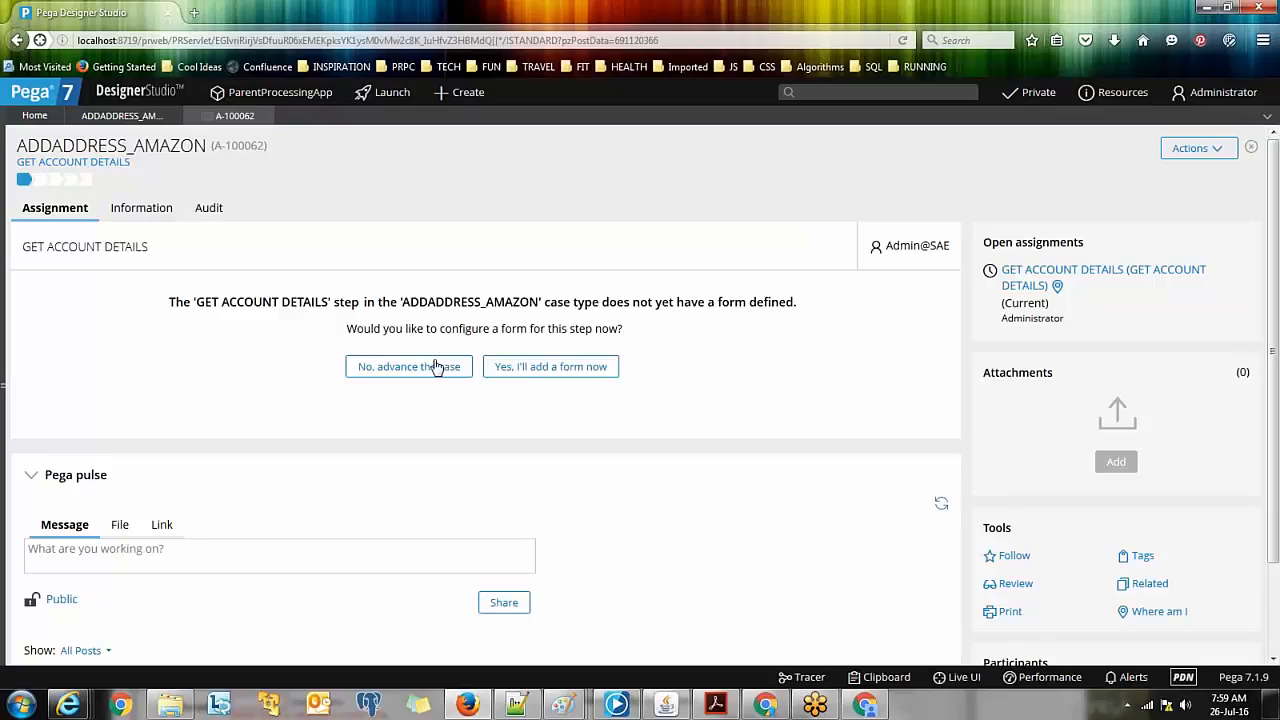
Step: Create a new form for GET ACCOUNT DETAILS using the existing pyNotes field, kept Optional
{"action": "left_click", "coordinate": [529, 372]}
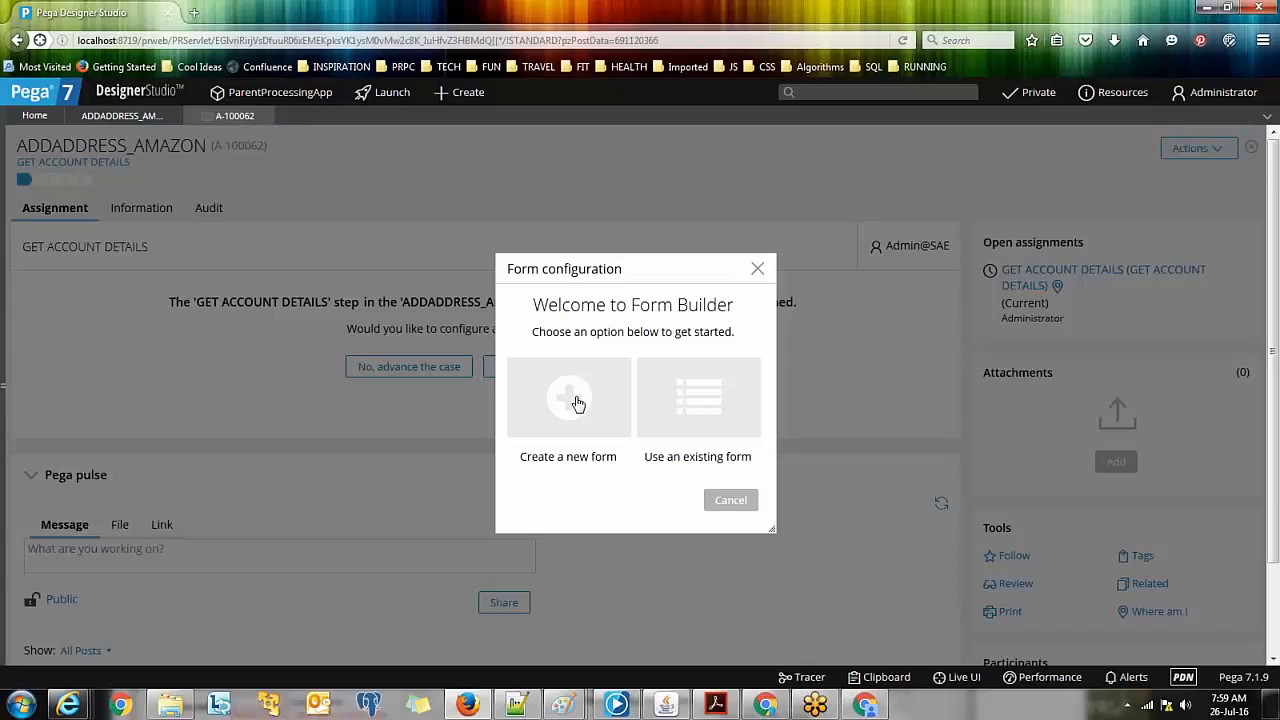
{"action": "left_click", "coordinate": [577, 403]}
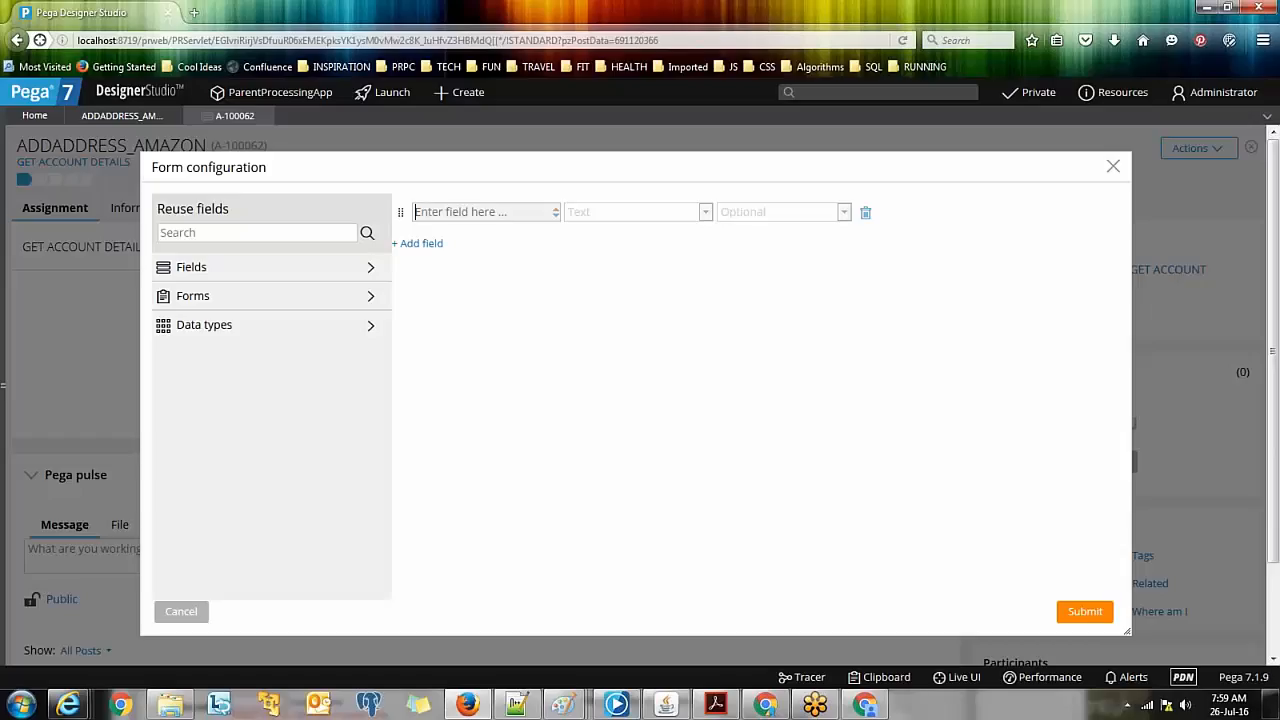
{"action": "type", "text": "pyNo"}
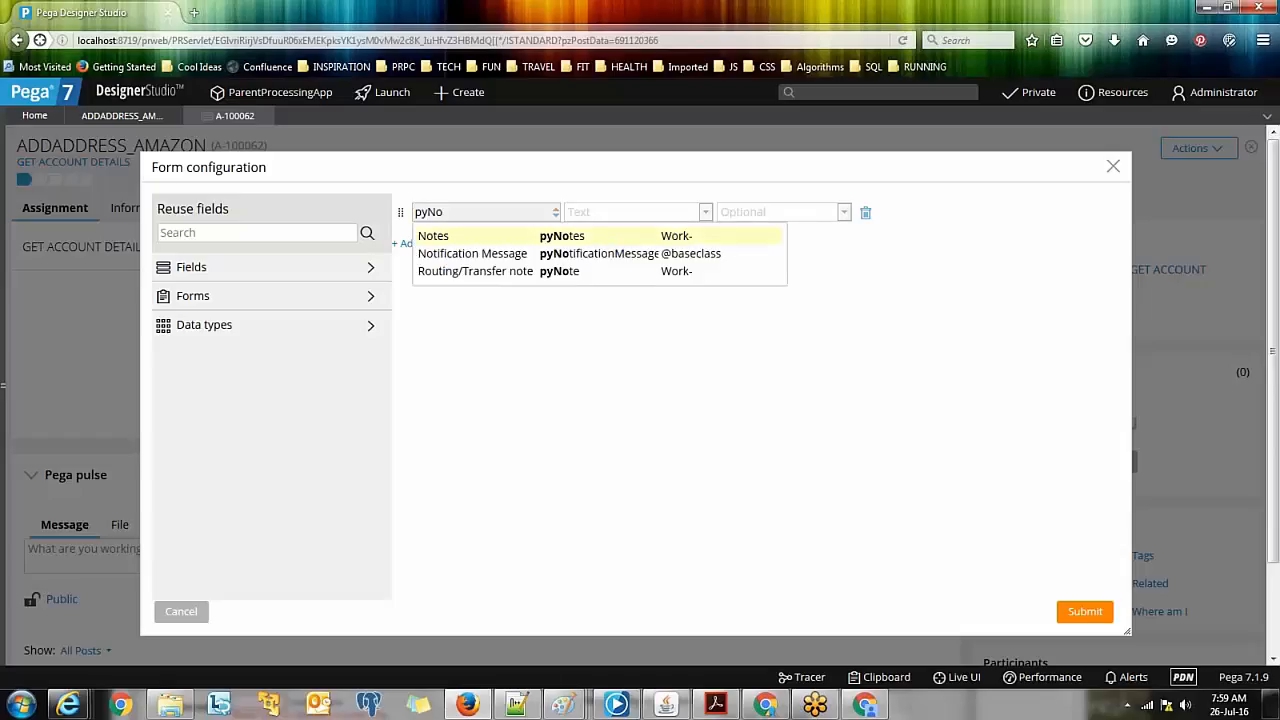
{"action": "left_click", "coordinate": [505, 236]}
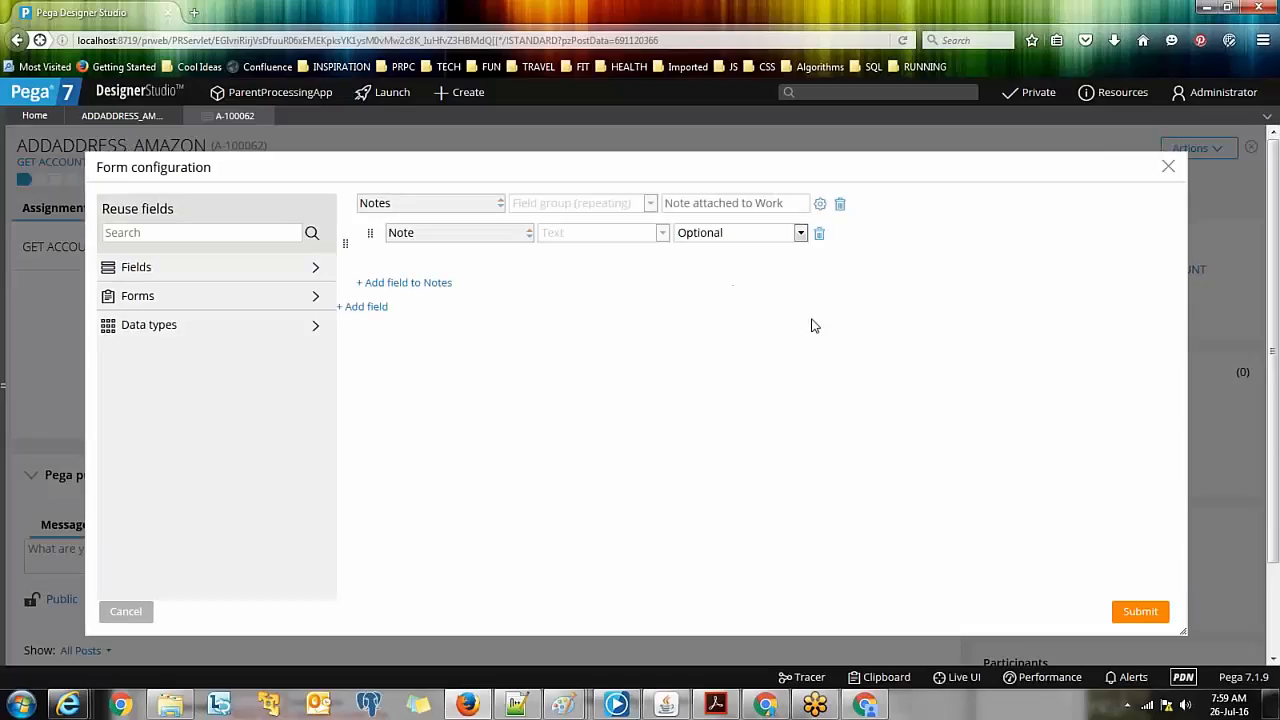
{"action": "left_click", "coordinate": [772, 236]}
{"action": "left_click", "coordinate": [772, 236]}
{"action": "left_click", "coordinate": [1141, 615]}
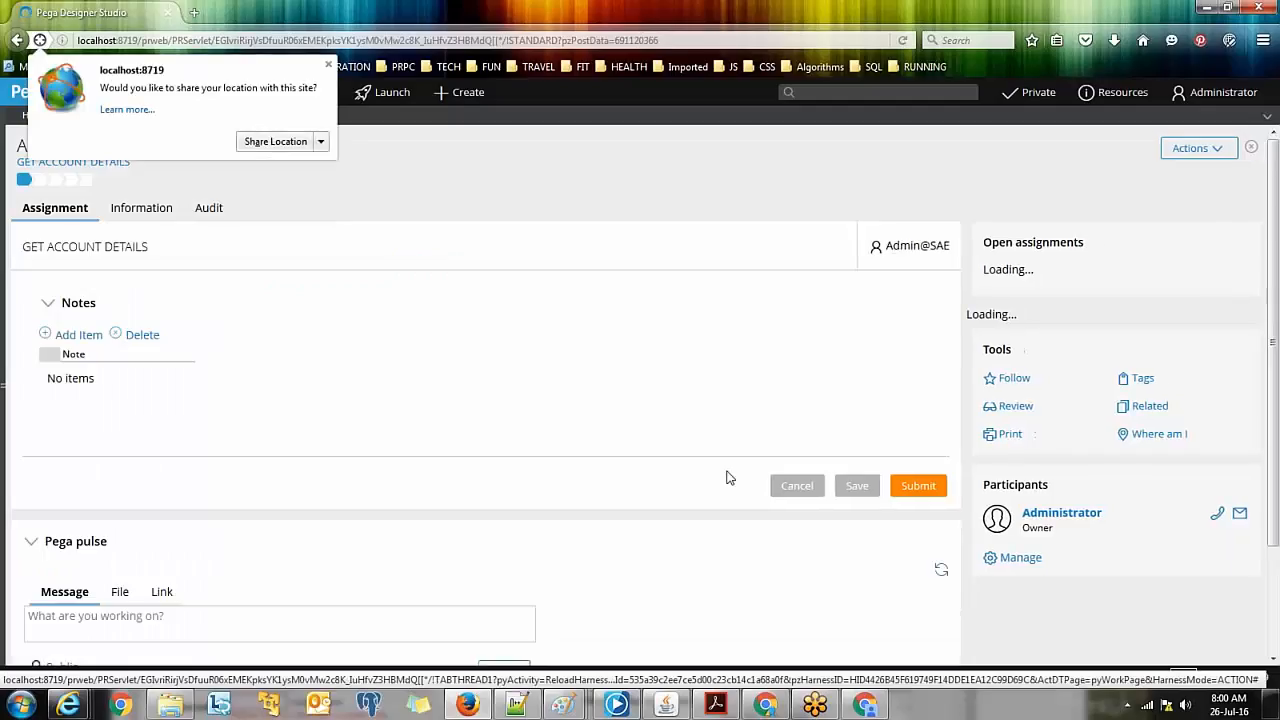
Step: Add Notes items 'sample note' and 'note 2', then collapse and re-expand the section
{"action": "left_click", "coordinate": [79, 336]}
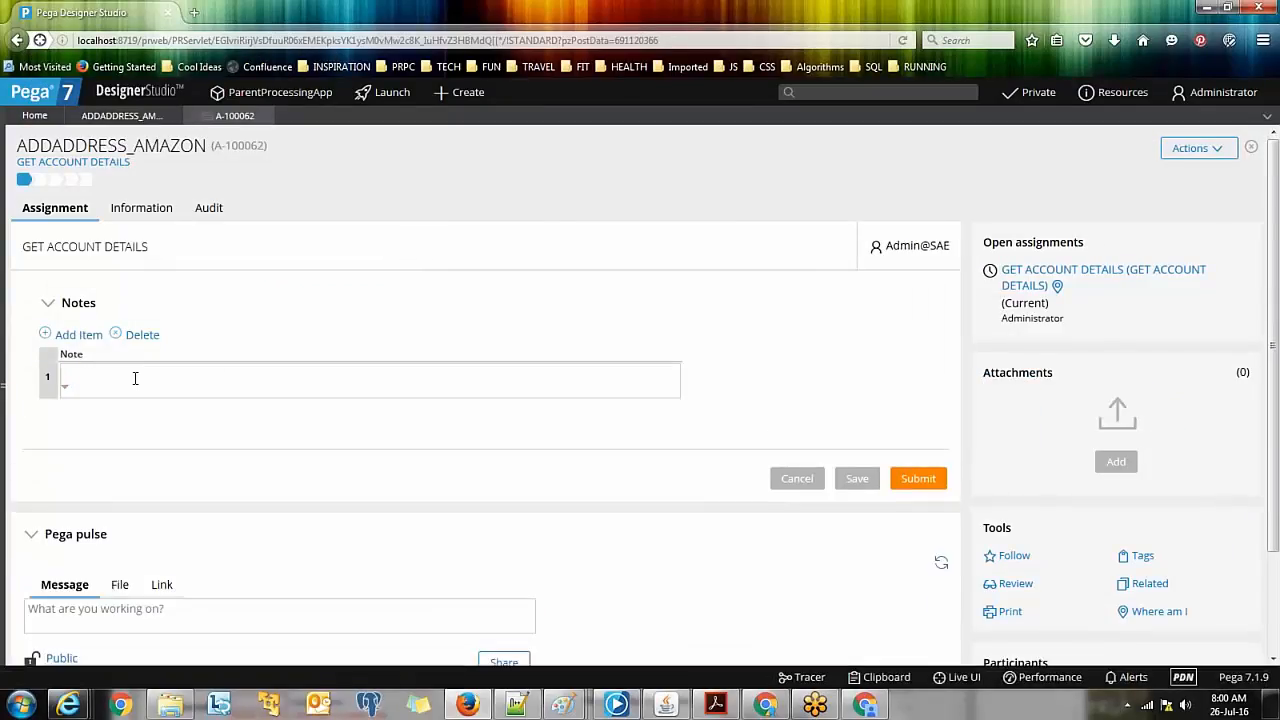
{"action": "type", "text": "sample note"}
{"action": "left_click", "coordinate": [80, 337]}
{"action": "type", "text": "note 2"}
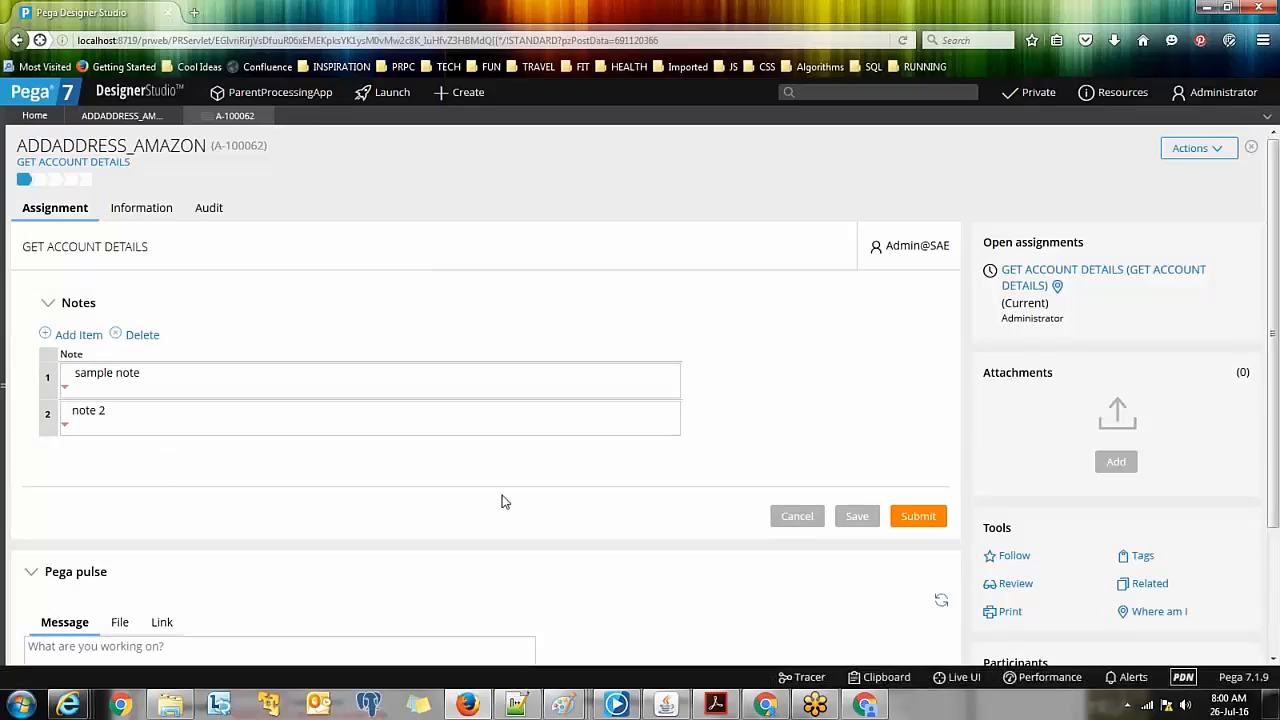
{"action": "left_click", "coordinate": [52, 308]}
{"action": "left_click", "coordinate": [51, 304]}
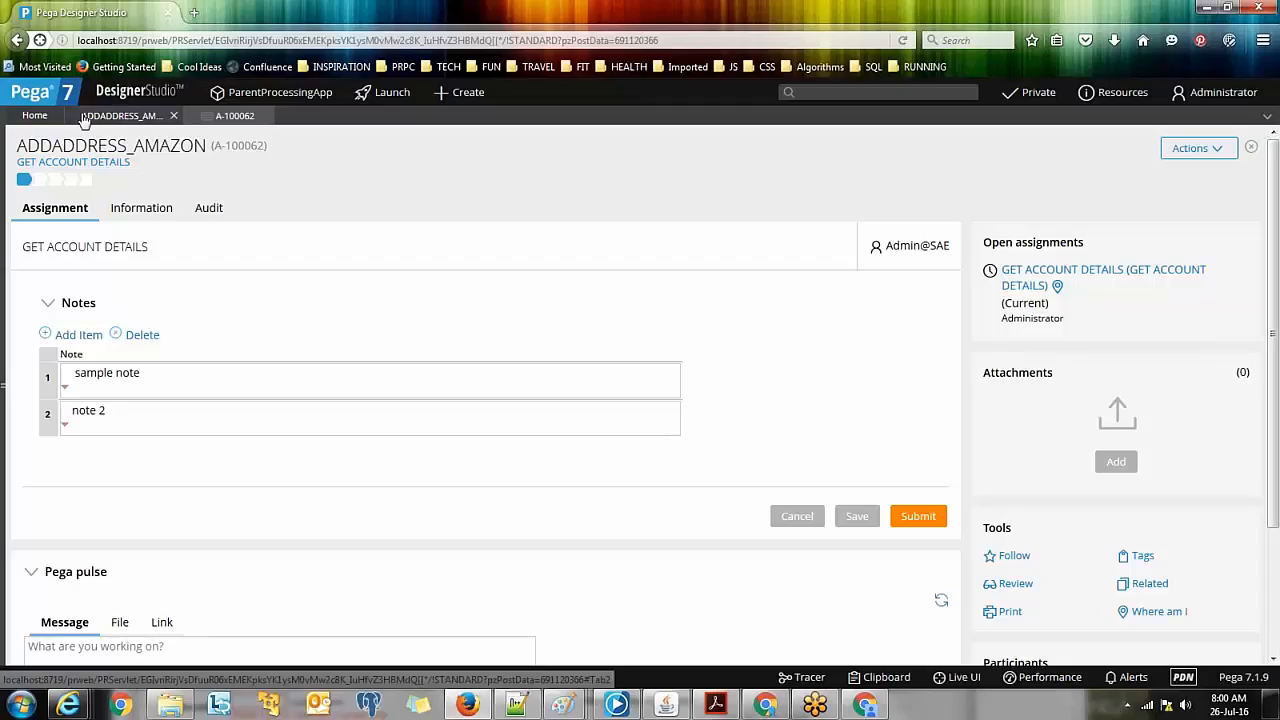
Step: Open the life cycle popover from the GET ACCOUNT DETAILS stage link under the case title
{"action": "left_click", "coordinate": [84, 171]}
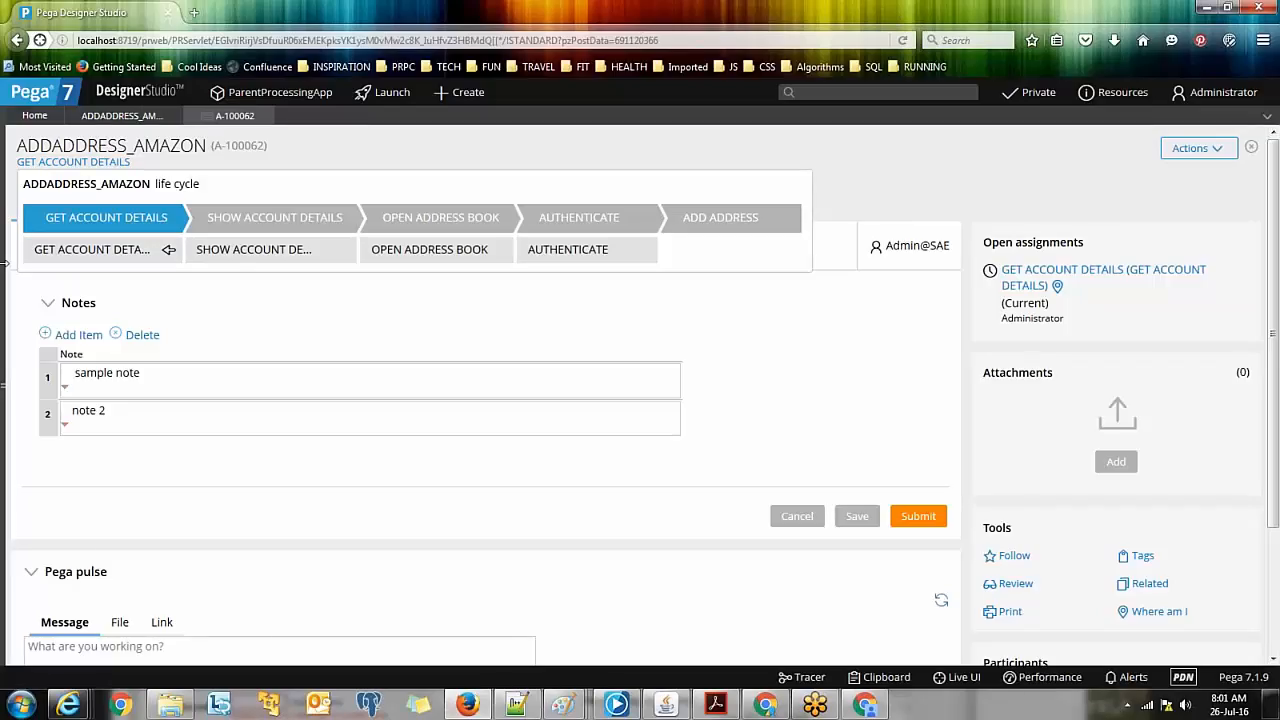
Step: Drag the left explorer edge to reopen the Case types panel beside case A-100062
{"action": "left_click_drag", "start_coordinate": [4, 263], "coordinate": [81, 263]}
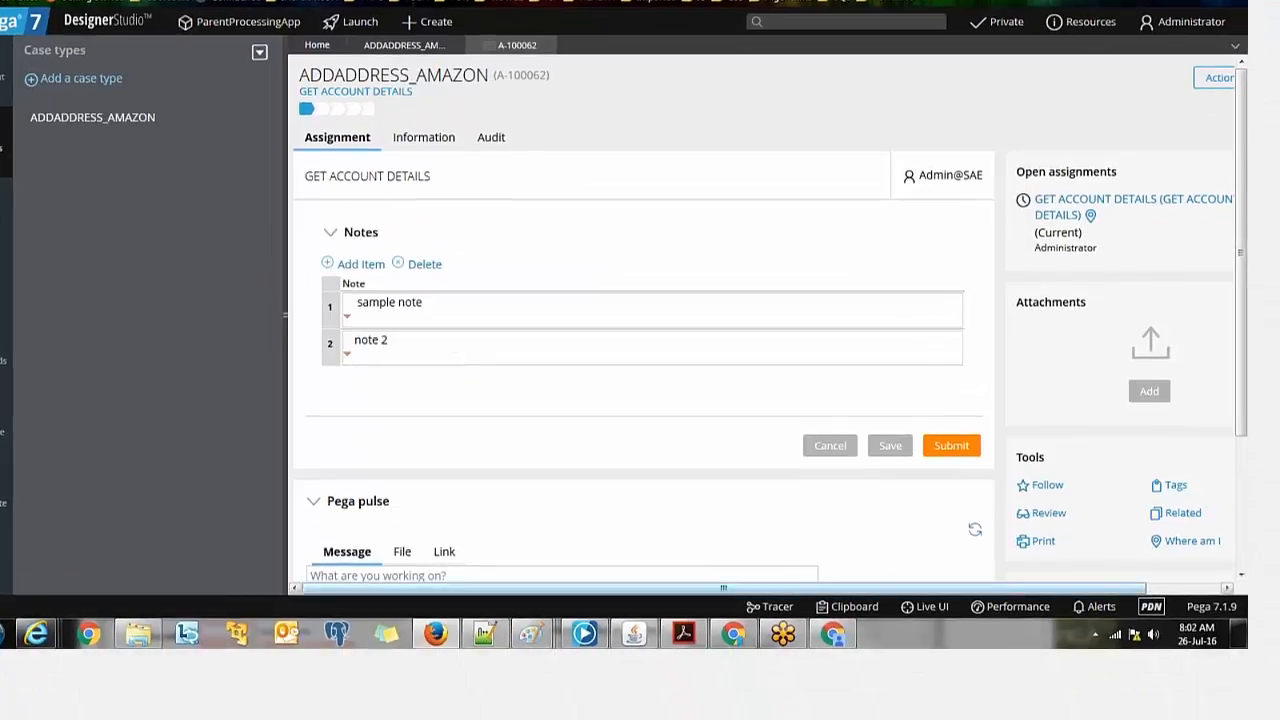
{"action": "mouse_move", "coordinate": [838, 640]}
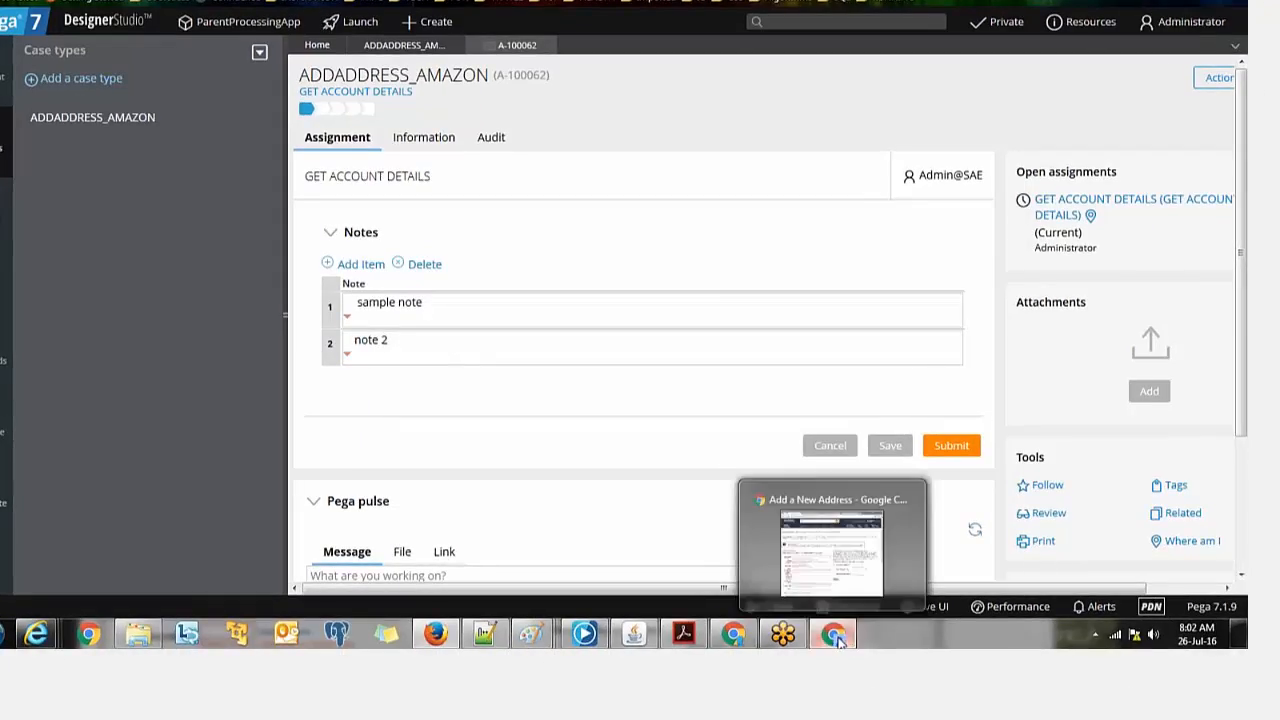
Step: Bring the Amazon.in add-address page forward in a maximized Chrome window
{"action": "left_click", "coordinate": [838, 640]}
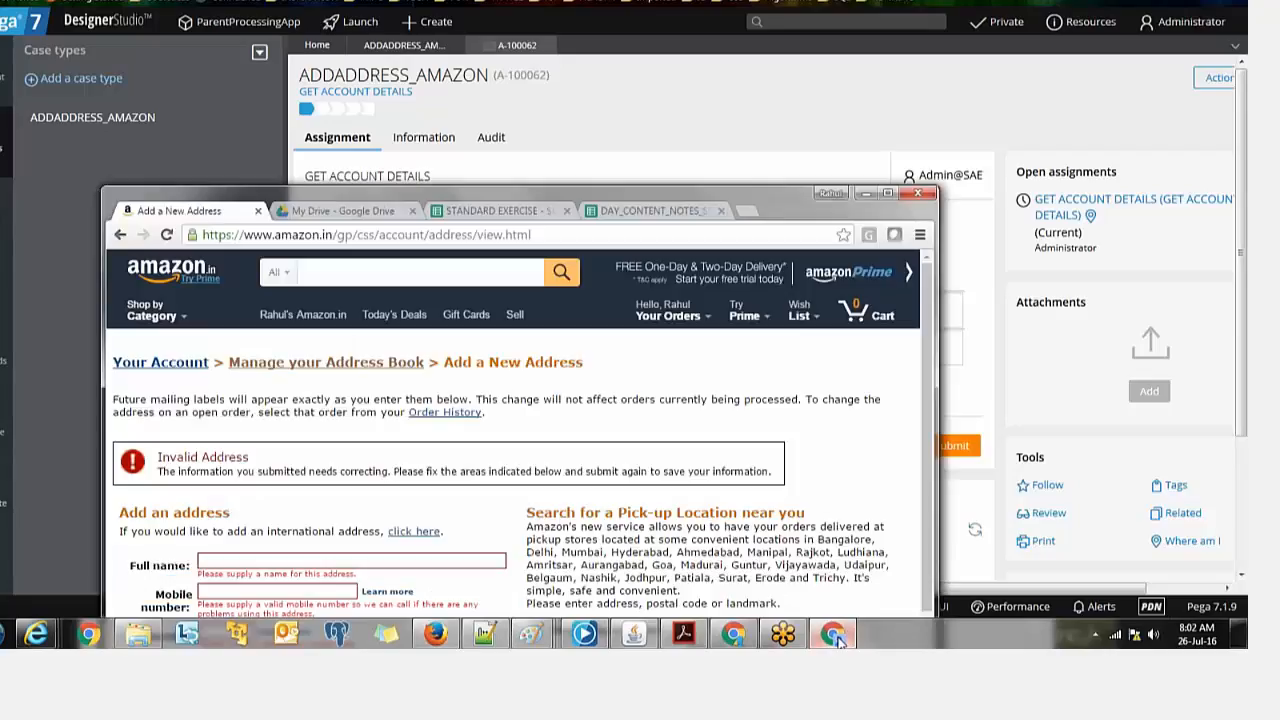
{"action": "left_click", "coordinate": [888, 193]}
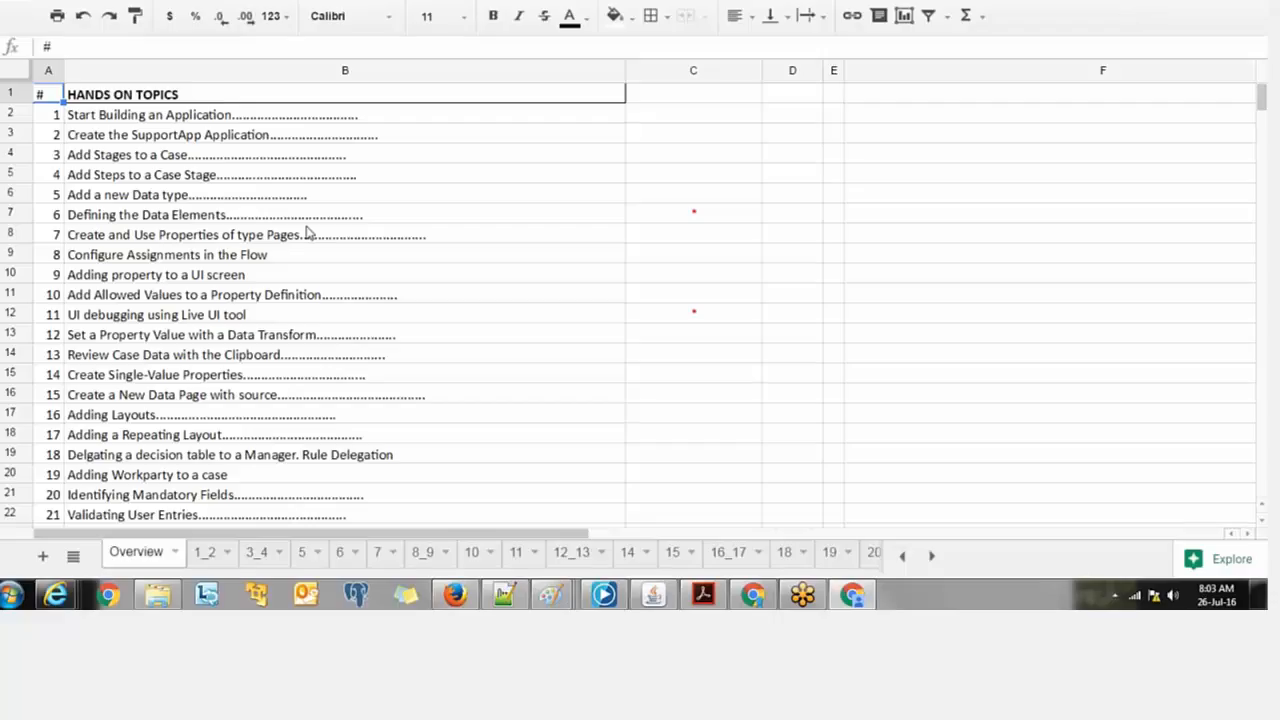
Step: Scroll through the 1_2 exercise sheet
{"action": "left_click", "coordinate": [208, 553]}
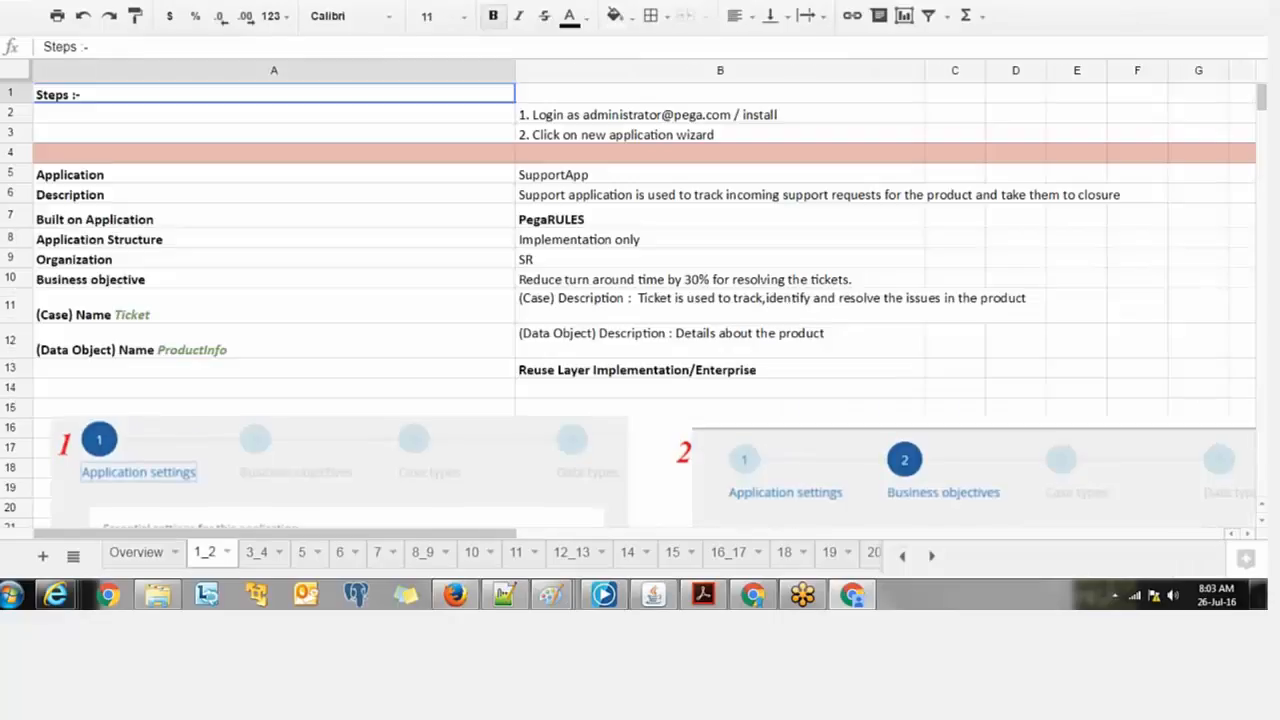
{"action": "scroll", "coordinate": [298, 306], "scroll_direction": "down", "scroll_amount": 1}
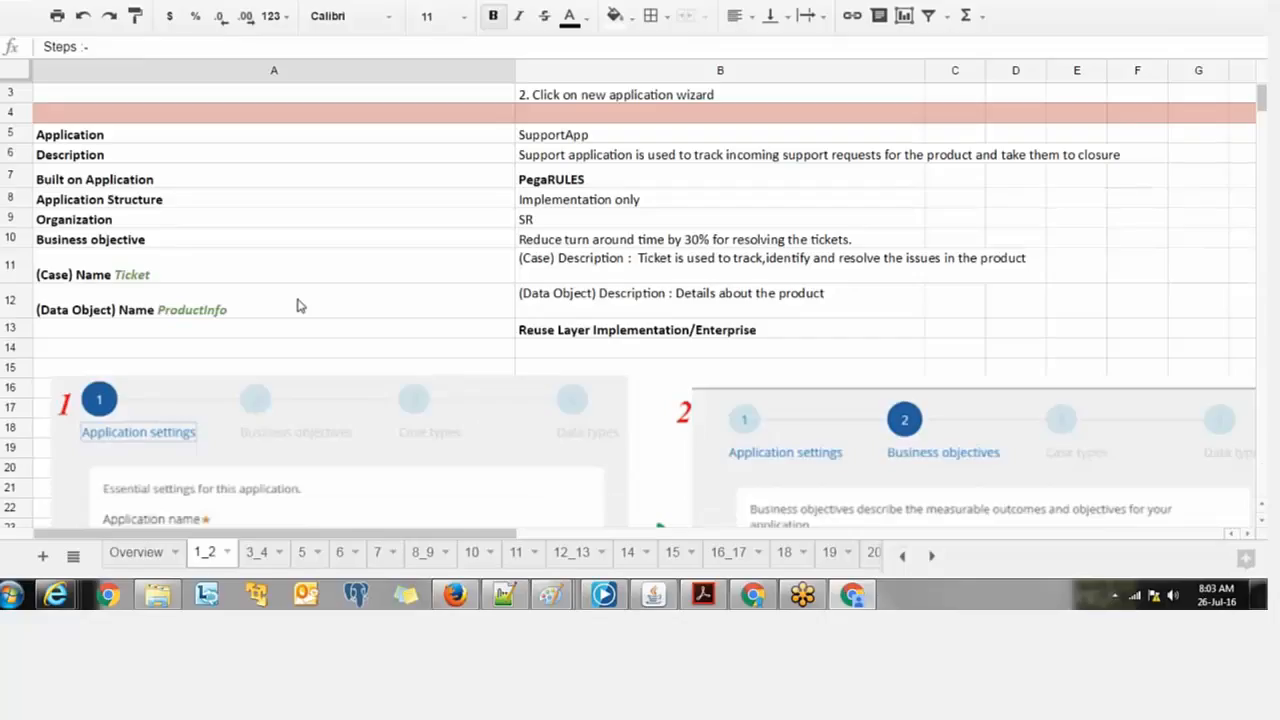
{"action": "scroll", "coordinate": [298, 306], "scroll_direction": "down", "scroll_amount": 9}
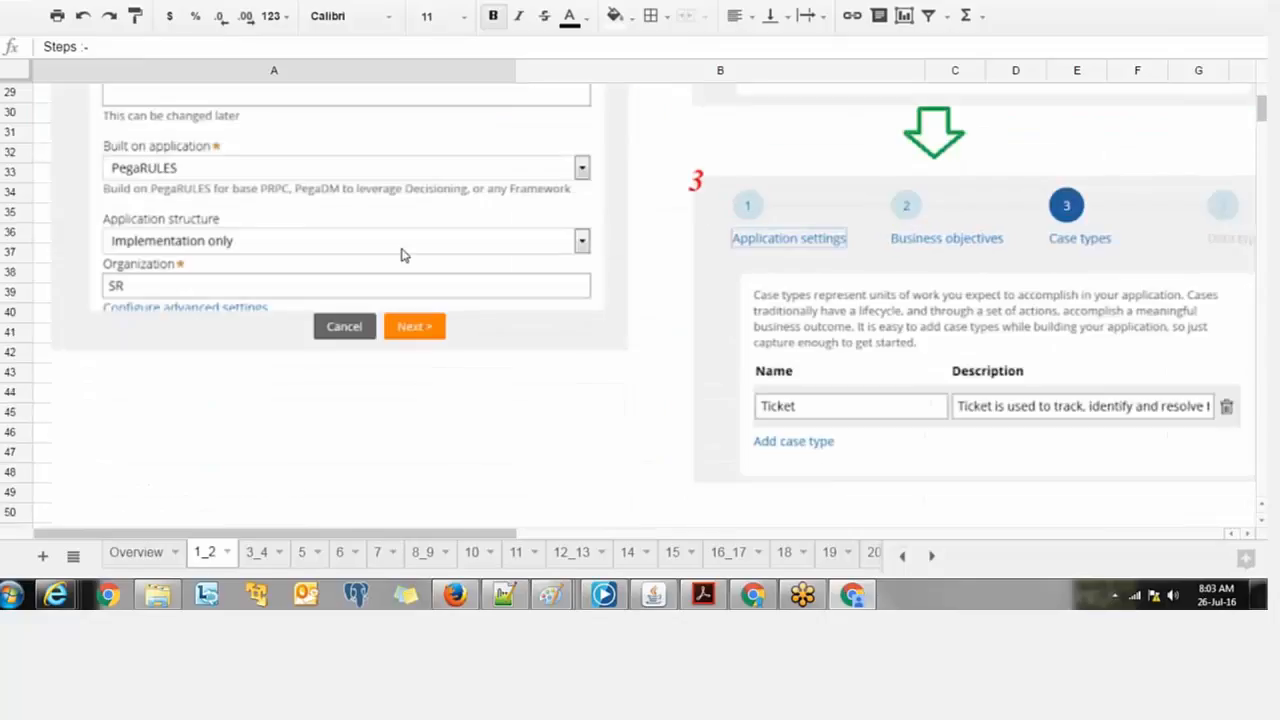
{"action": "scroll", "coordinate": [400, 255], "scroll_direction": "up", "scroll_amount": 1}
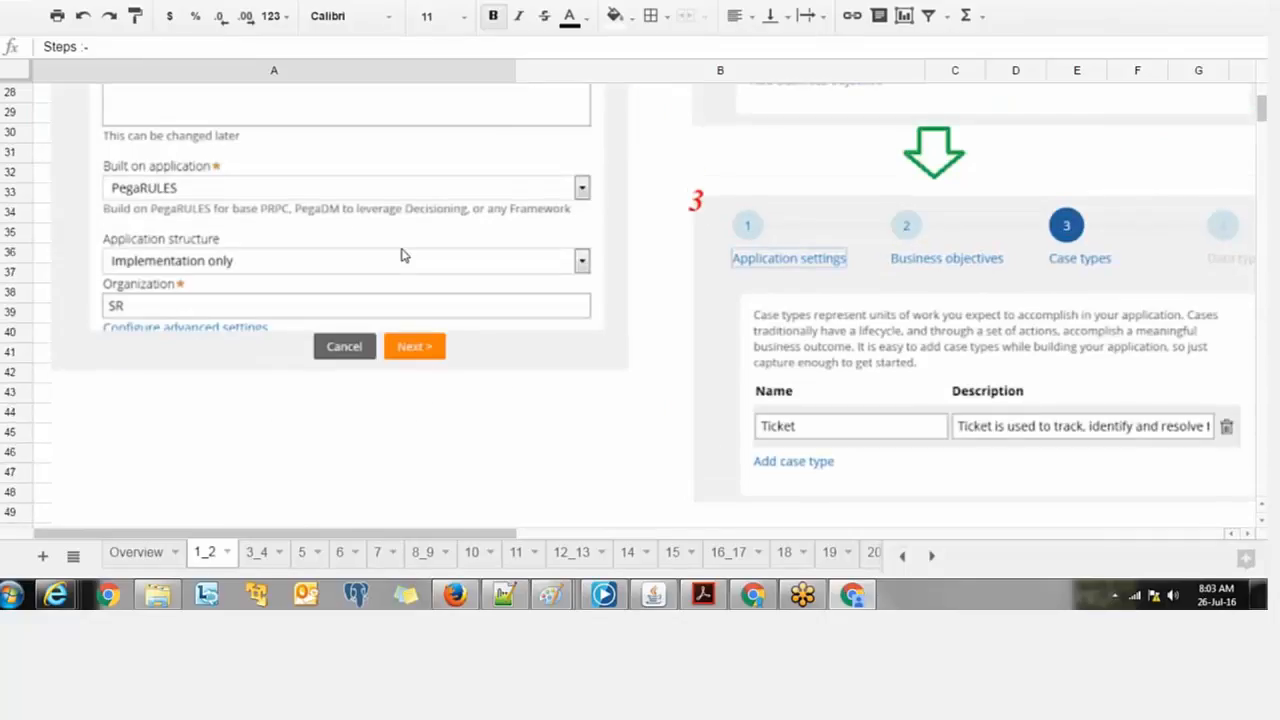
{"action": "scroll", "coordinate": [401, 255], "scroll_direction": "up", "scroll_amount": 9}
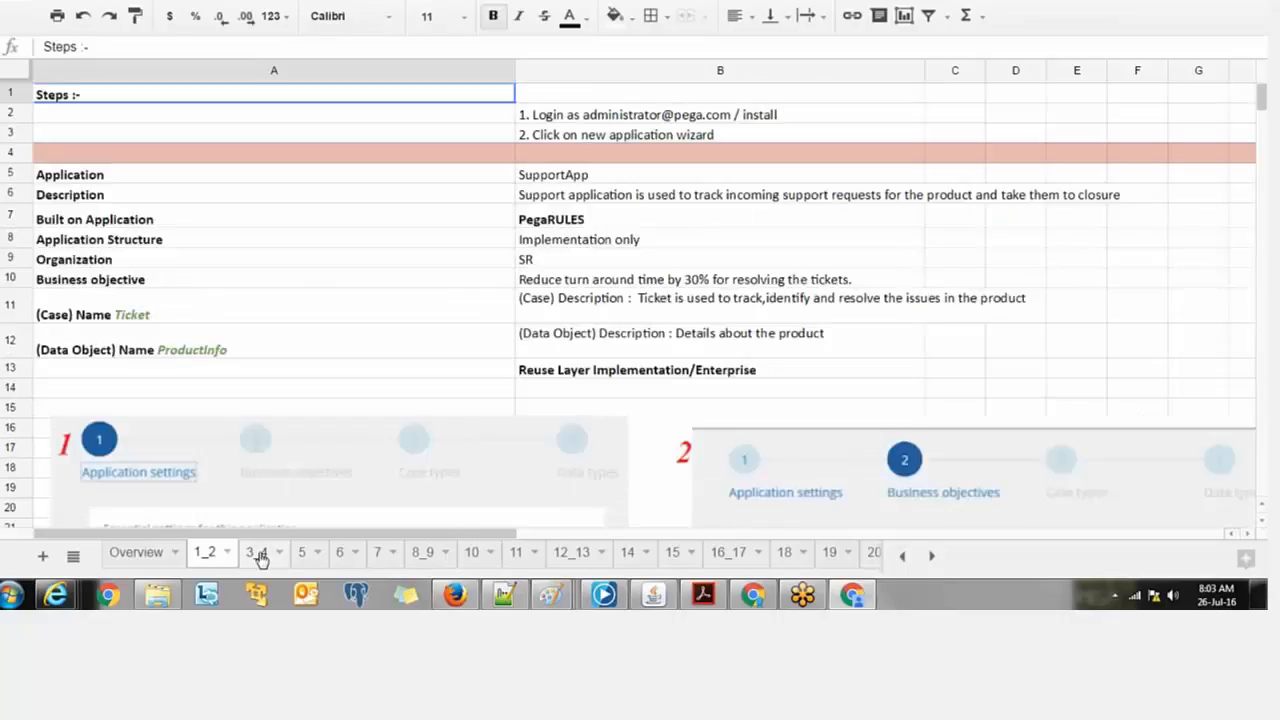
Step: Browse the 3_4 case design sheet and sheet 5, then show the day-wise course schedule
{"action": "left_click", "coordinate": [257, 553]}
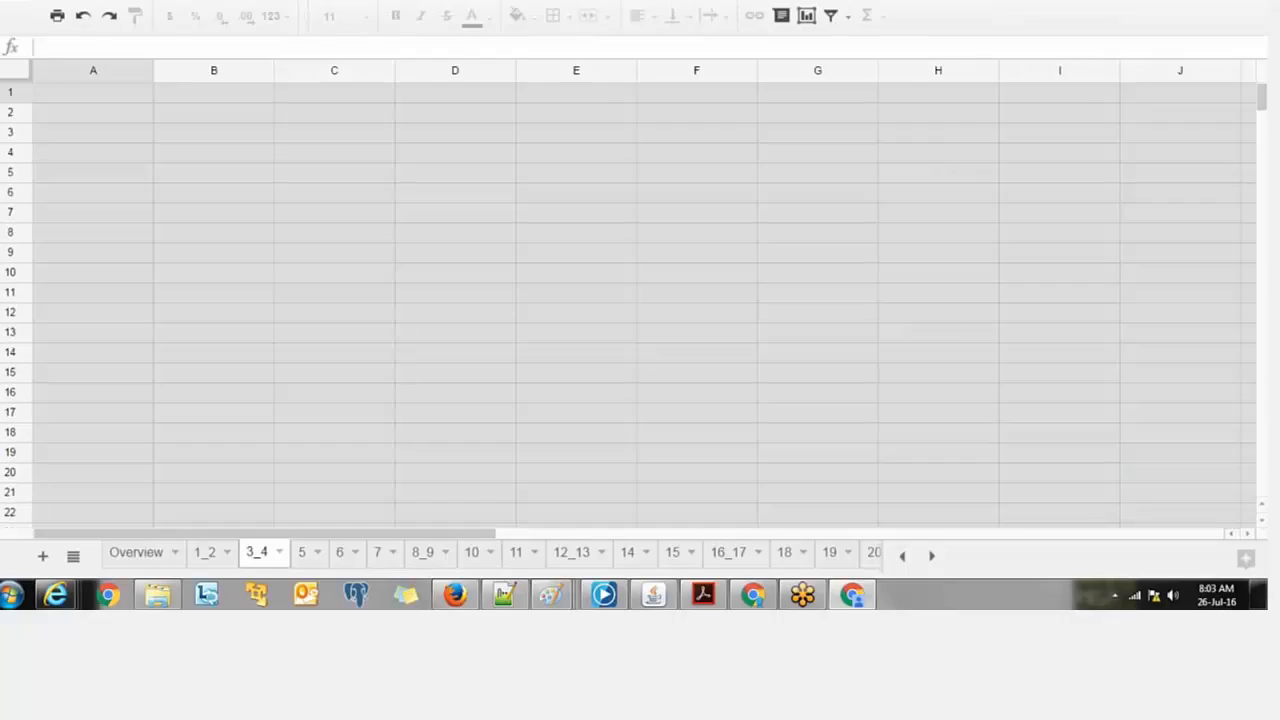
{"action": "scroll", "coordinate": [338, 174], "scroll_direction": "down", "scroll_amount": 5}
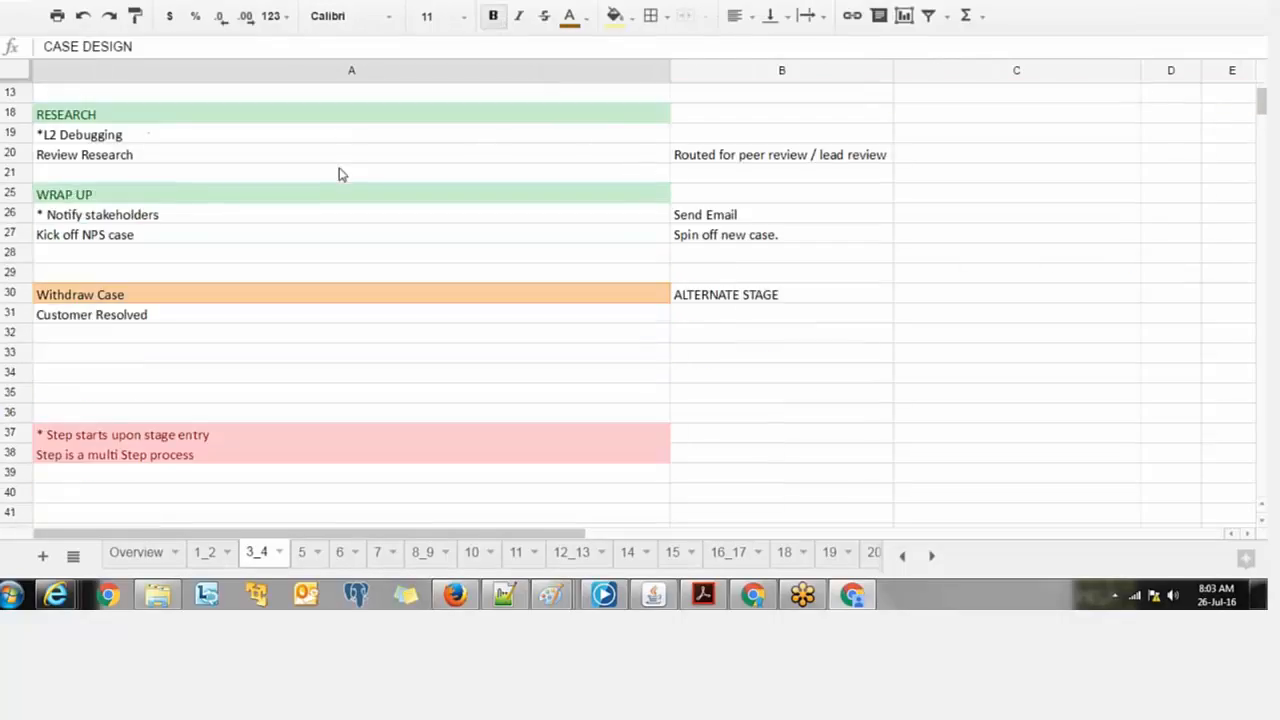
{"action": "scroll", "coordinate": [338, 174], "scroll_direction": "down", "scroll_amount": 4}
{"action": "scroll", "coordinate": [338, 174], "scroll_direction": "down", "scroll_amount": 8}
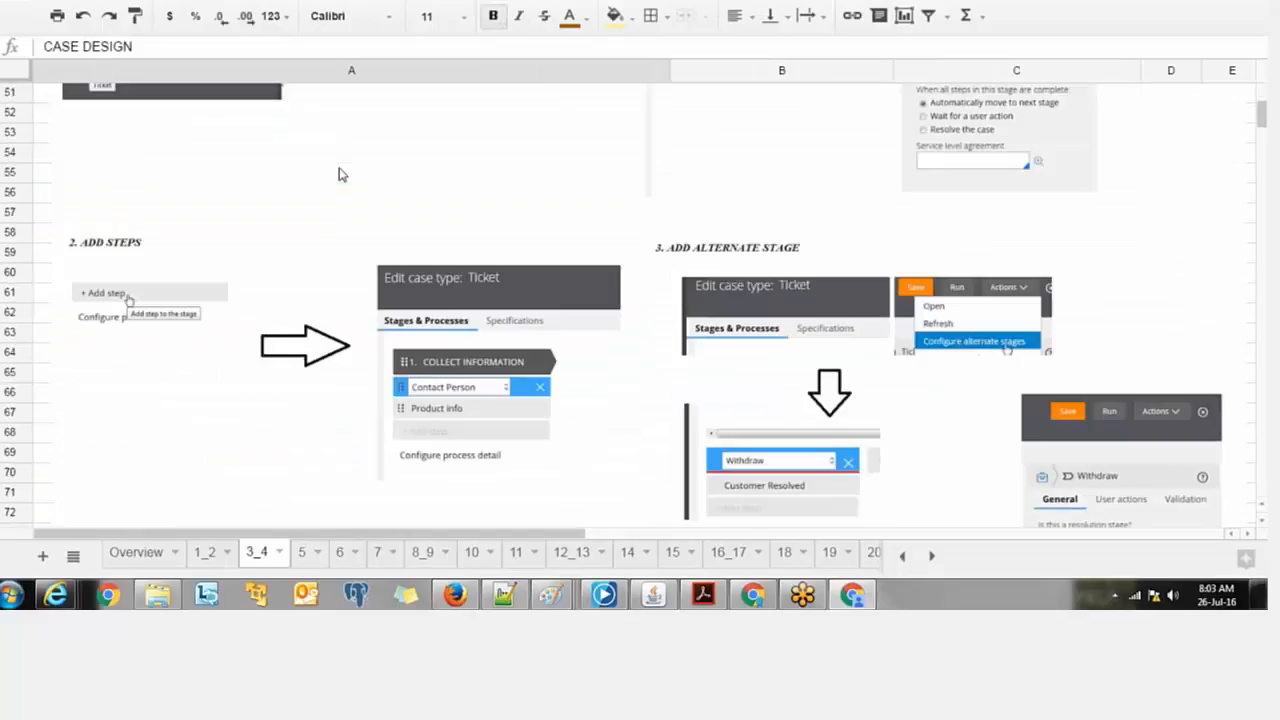
{"action": "scroll", "coordinate": [338, 174], "scroll_direction": "up", "scroll_amount": 5}
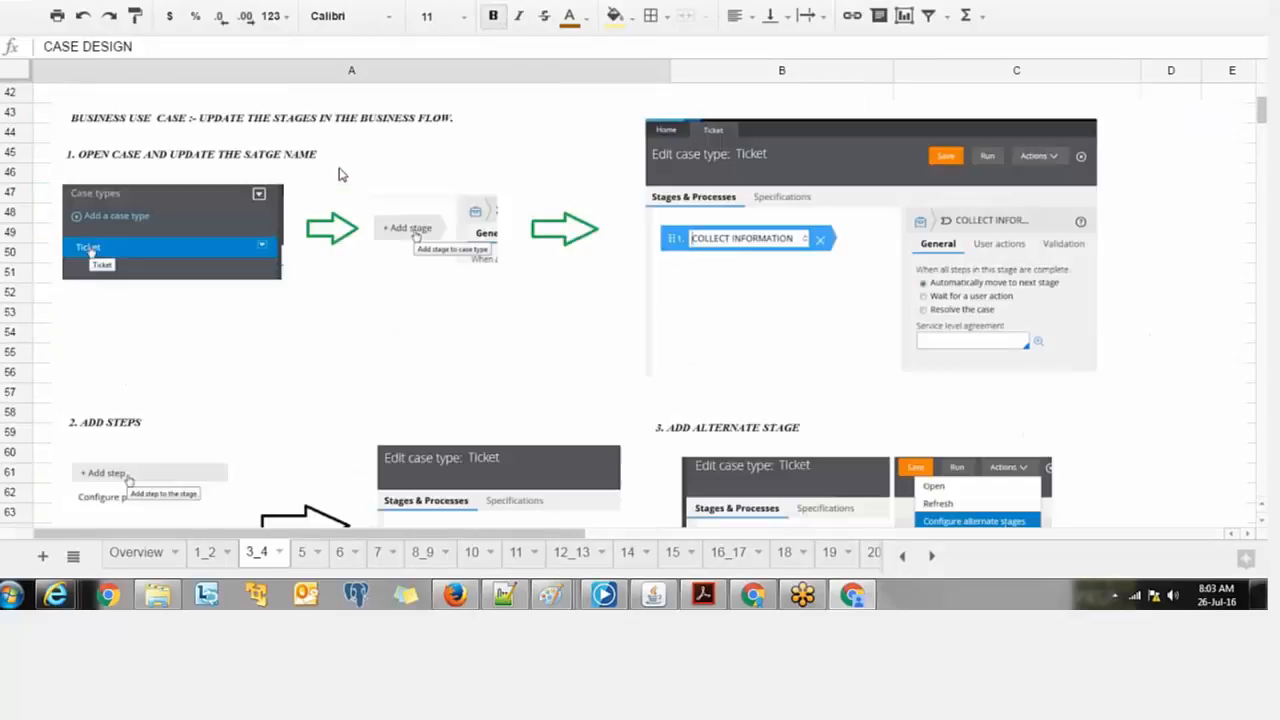
{"action": "scroll", "coordinate": [338, 174], "scroll_direction": "up", "scroll_amount": 3}
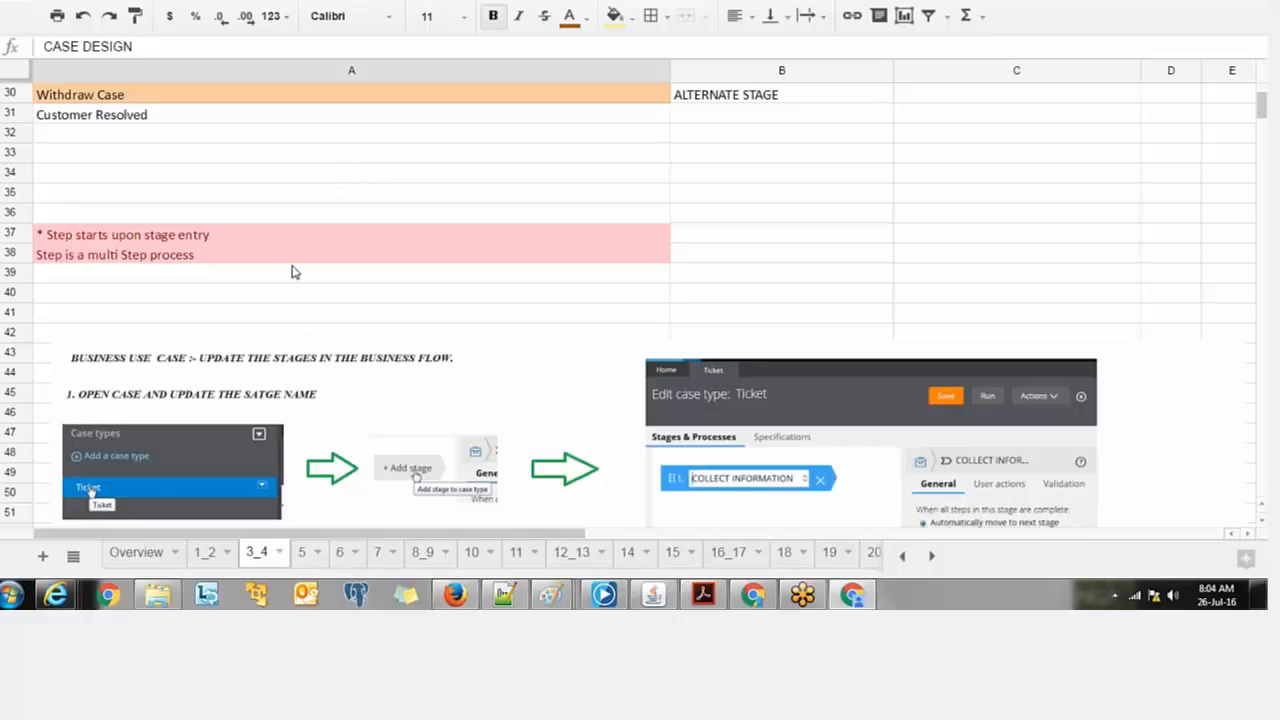
{"action": "left_click", "coordinate": [305, 553]}
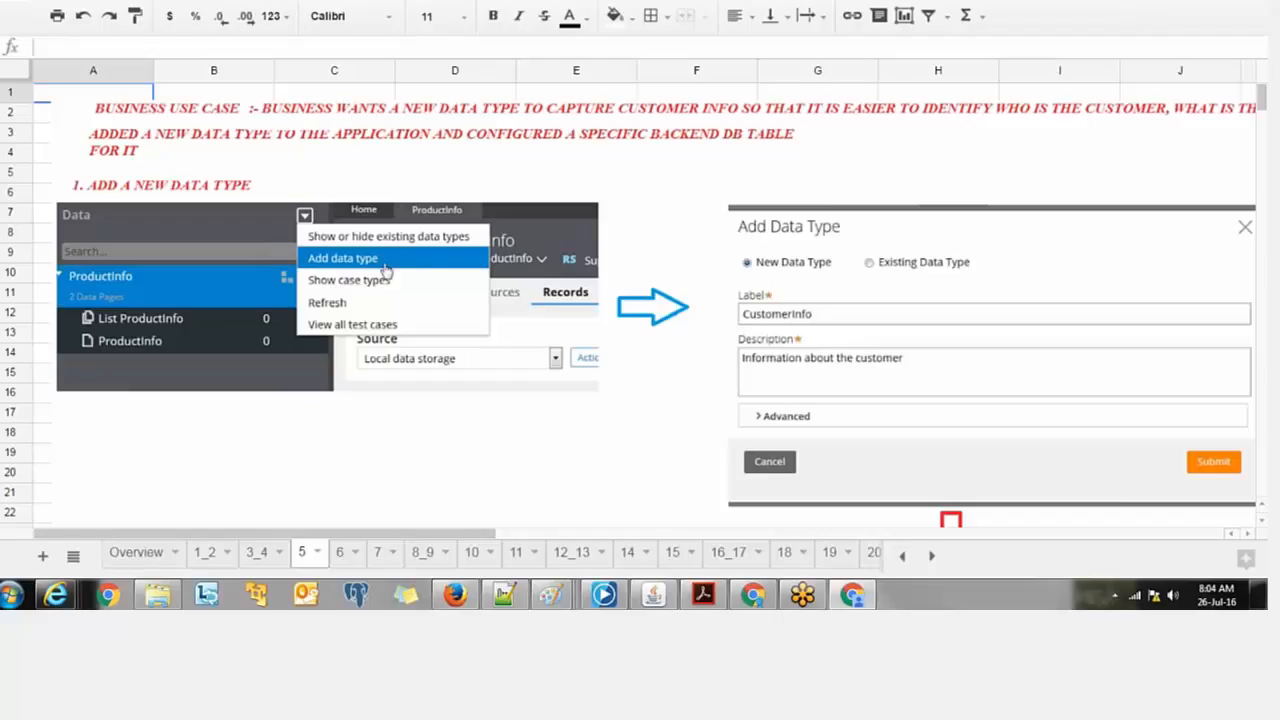
{"action": "left_click", "coordinate": [286, 2]}
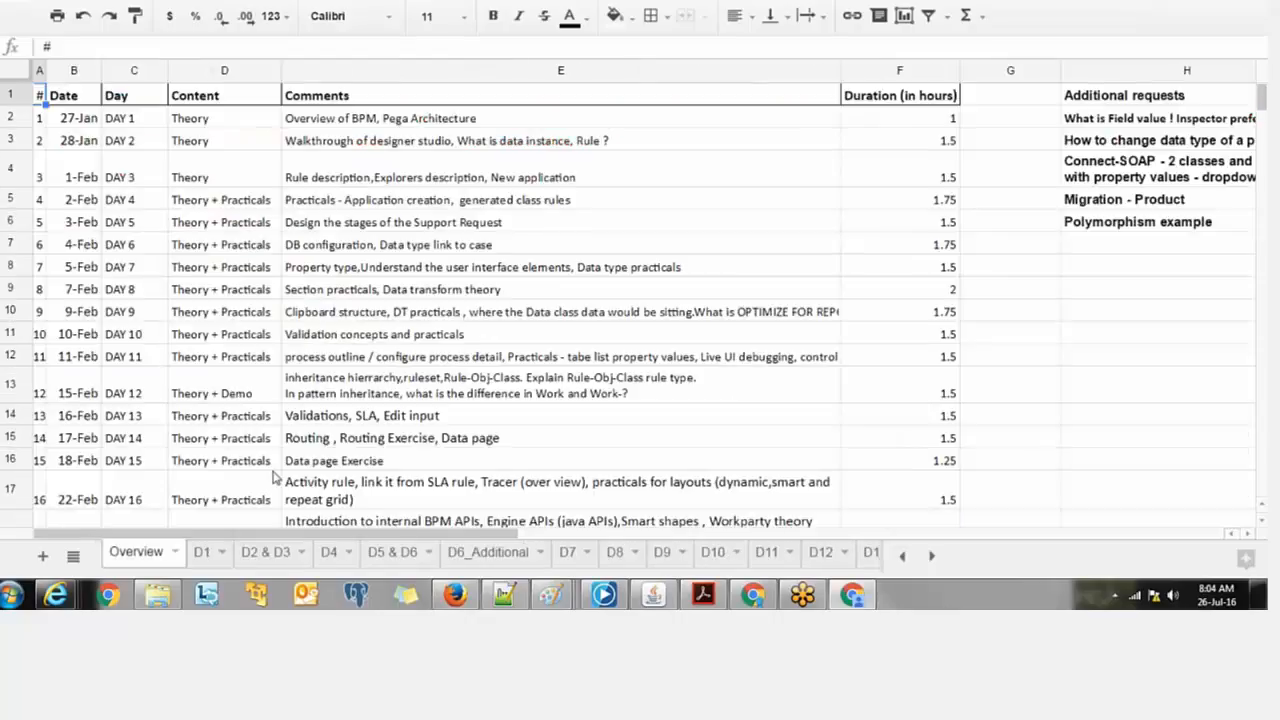
Step: Review the D1, D2 & D3, D4 data types and D5 & D6 note sheets
{"action": "left_click", "coordinate": [203, 553]}
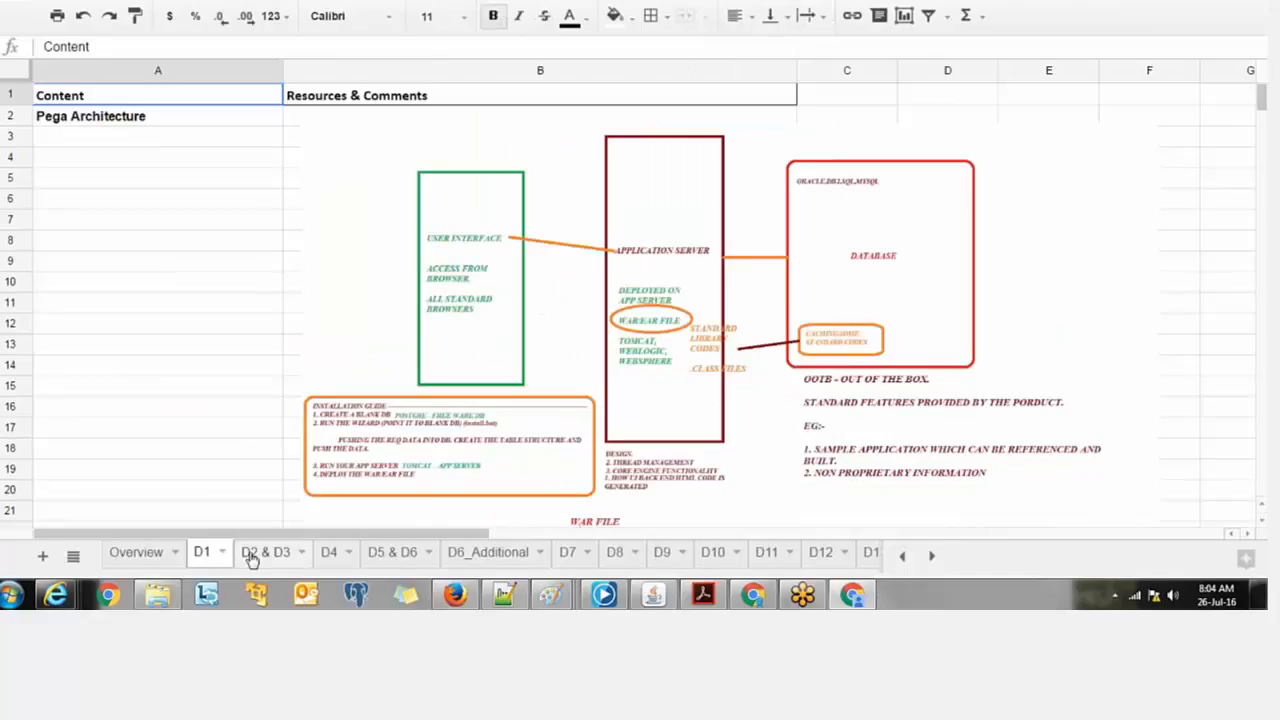
{"action": "left_click", "coordinate": [253, 558]}
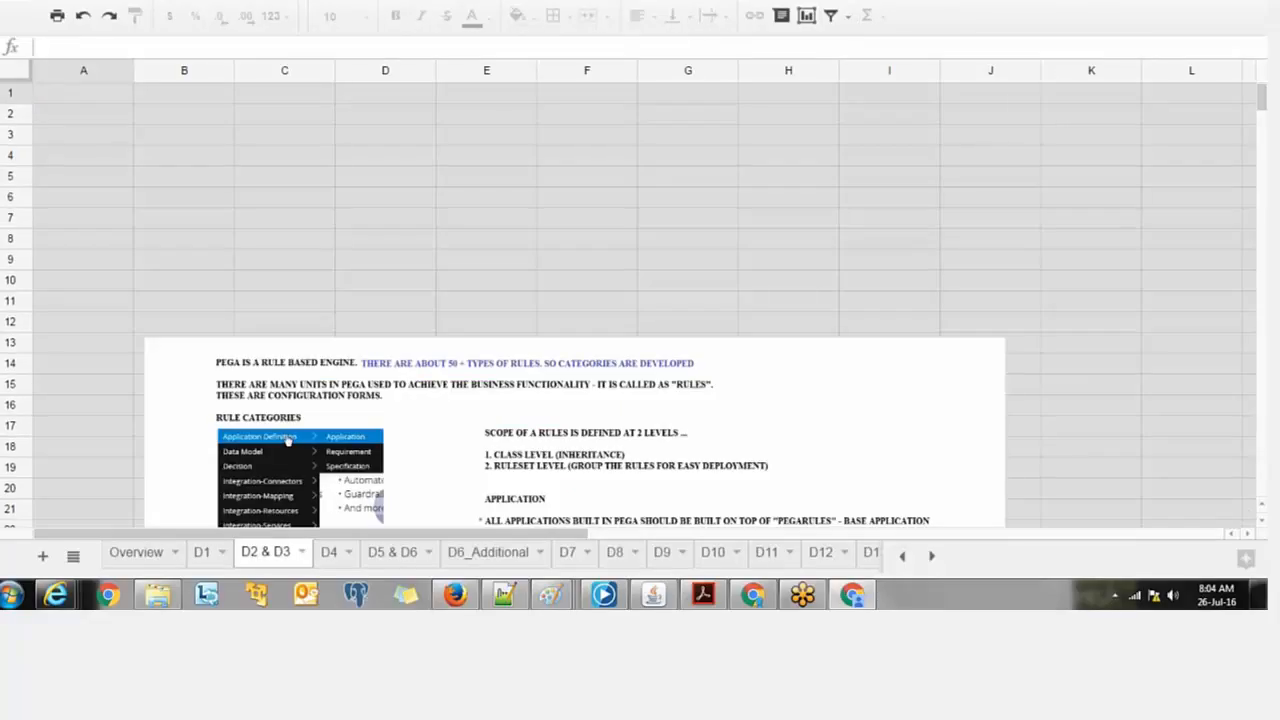
{"action": "scroll", "coordinate": [275, 298], "scroll_direction": "down", "scroll_amount": 1}
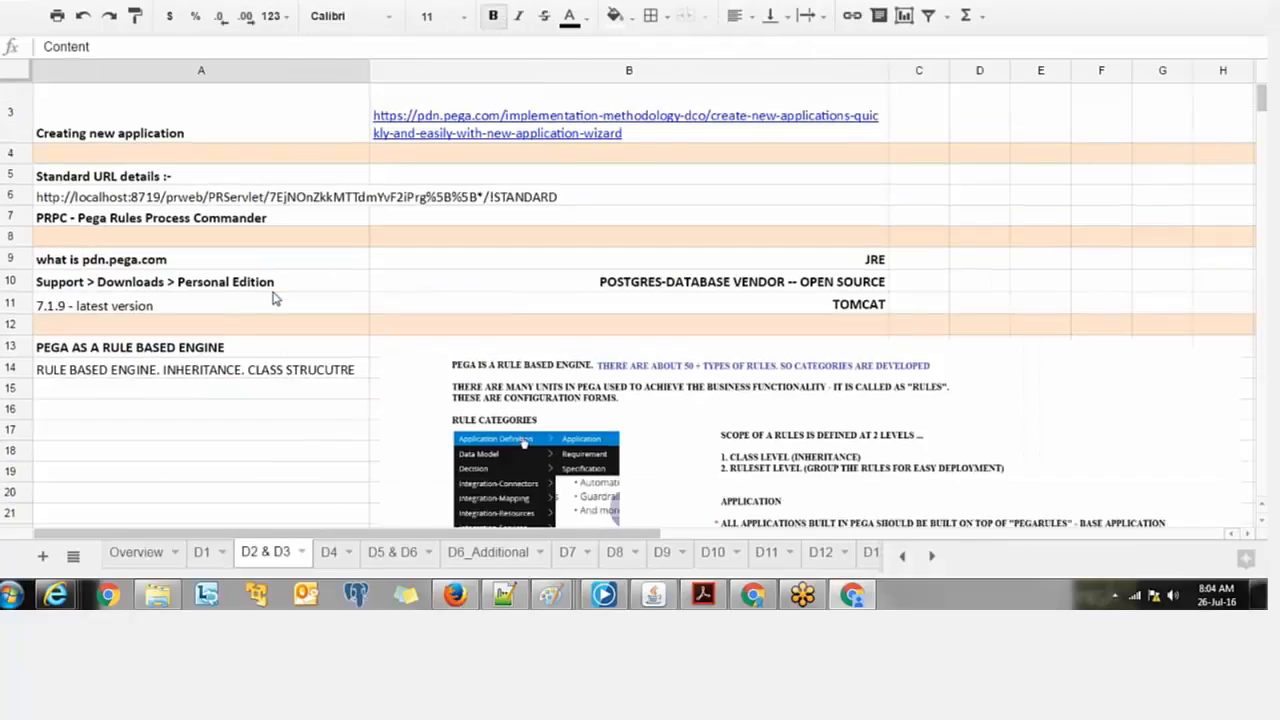
{"action": "scroll", "coordinate": [275, 298], "scroll_direction": "down", "scroll_amount": 3}
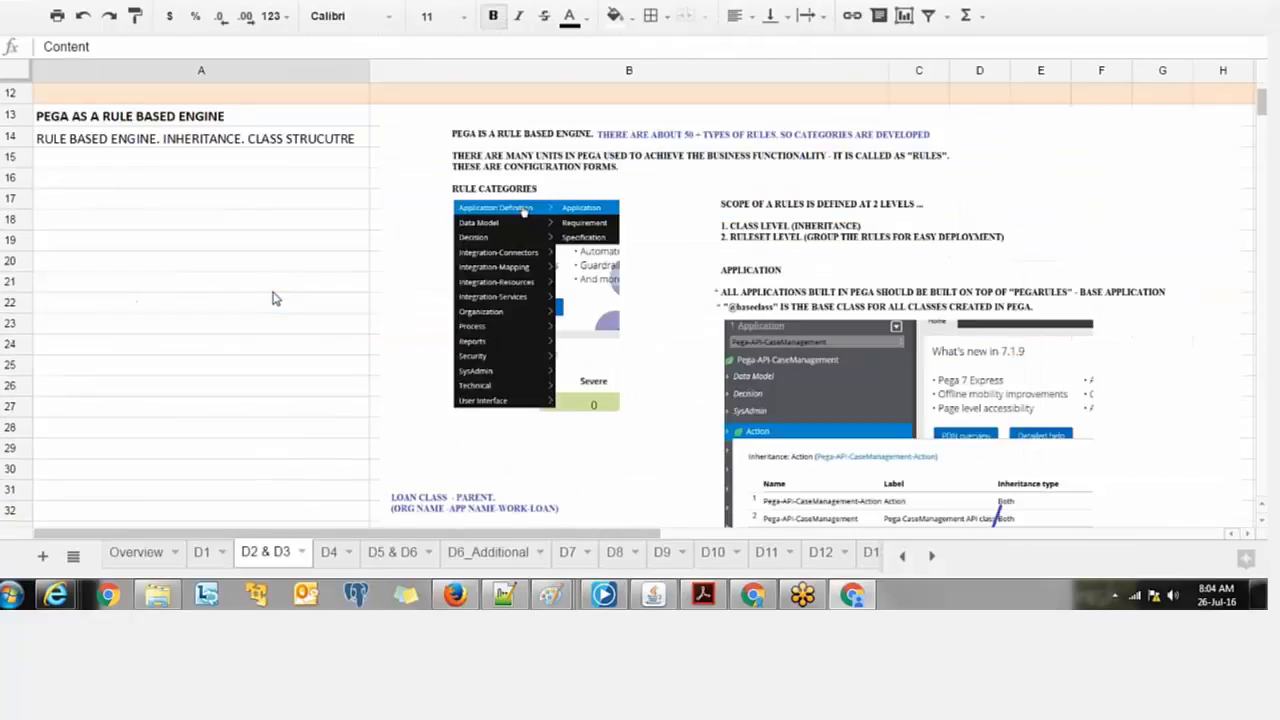
{"action": "scroll", "coordinate": [275, 298], "scroll_direction": "down", "scroll_amount": 3}
{"action": "left_click", "coordinate": [333, 552]}
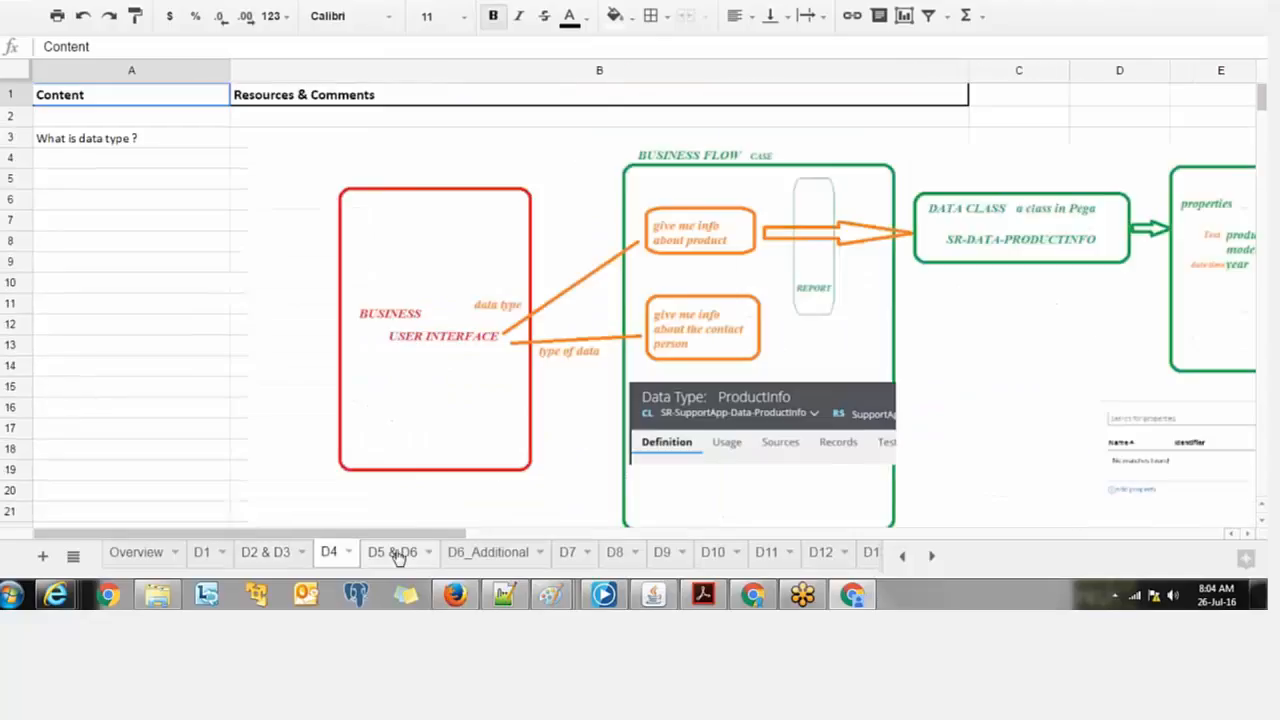
{"action": "left_click", "coordinate": [393, 552]}
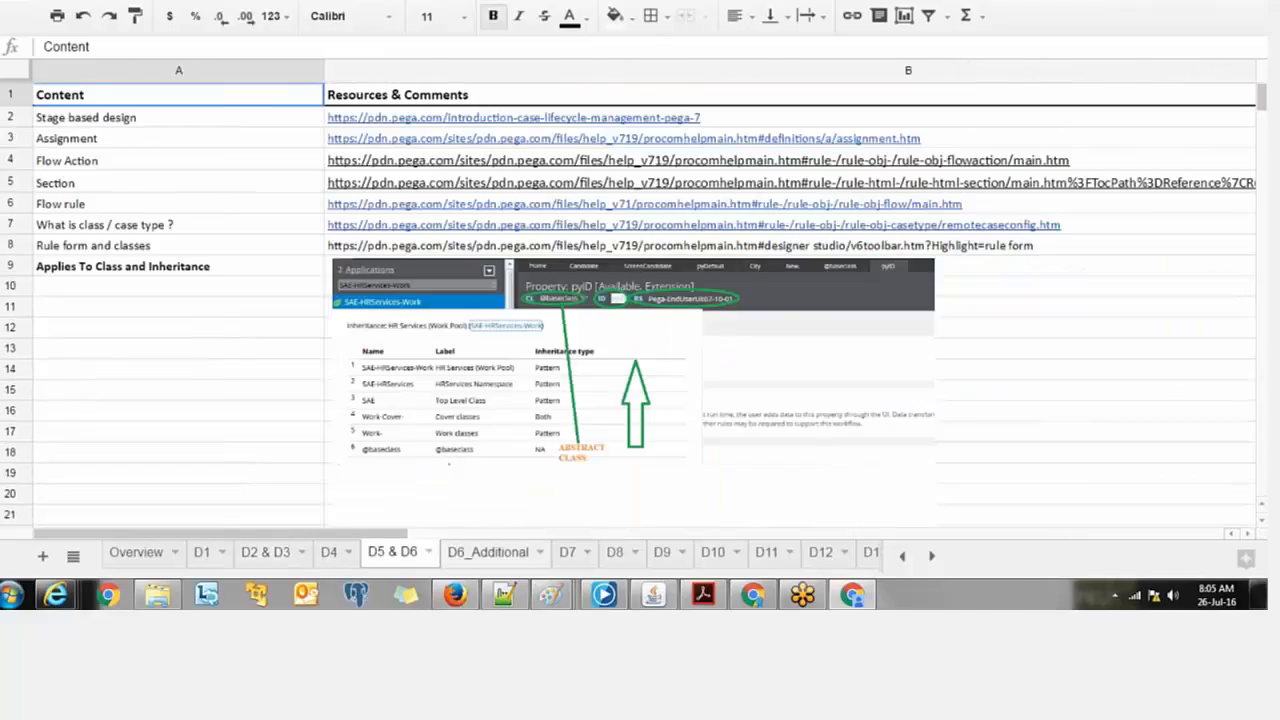
Step: Review sheets D6_Additional through D13 on SLAs, then return to the My Drive list
{"action": "left_click", "coordinate": [487, 552]}
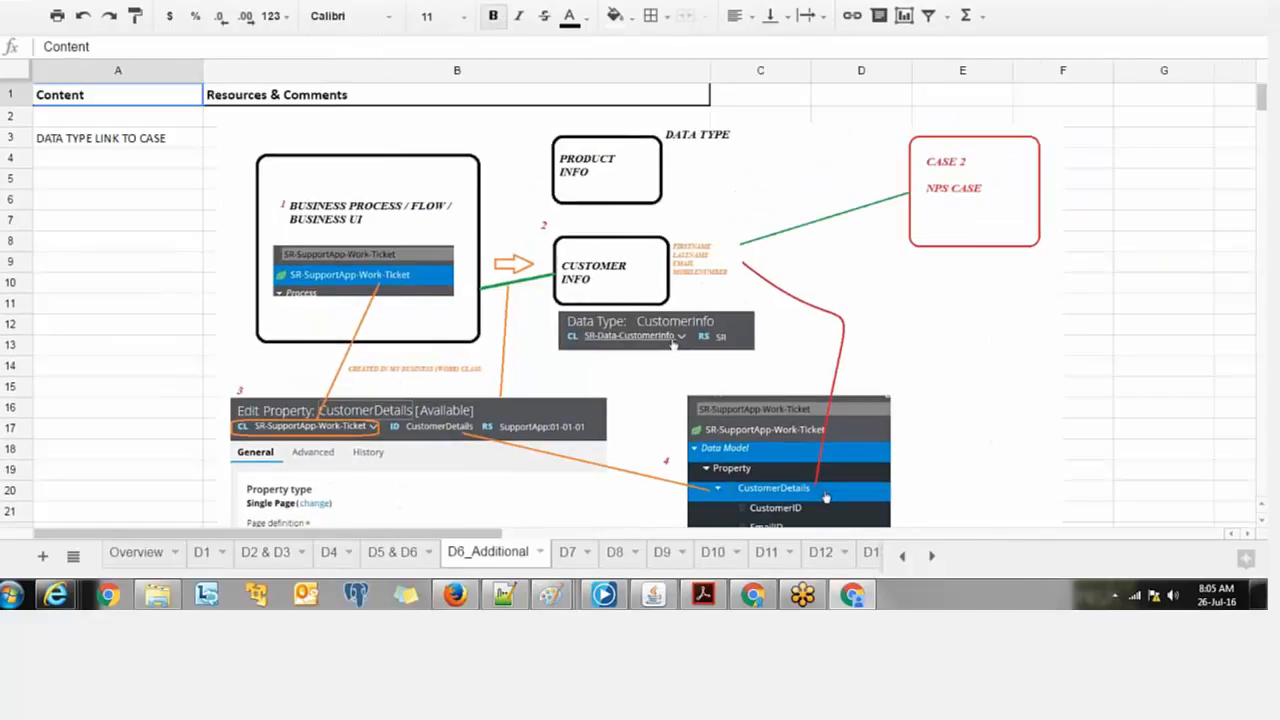
{"action": "left_click", "coordinate": [567, 552]}
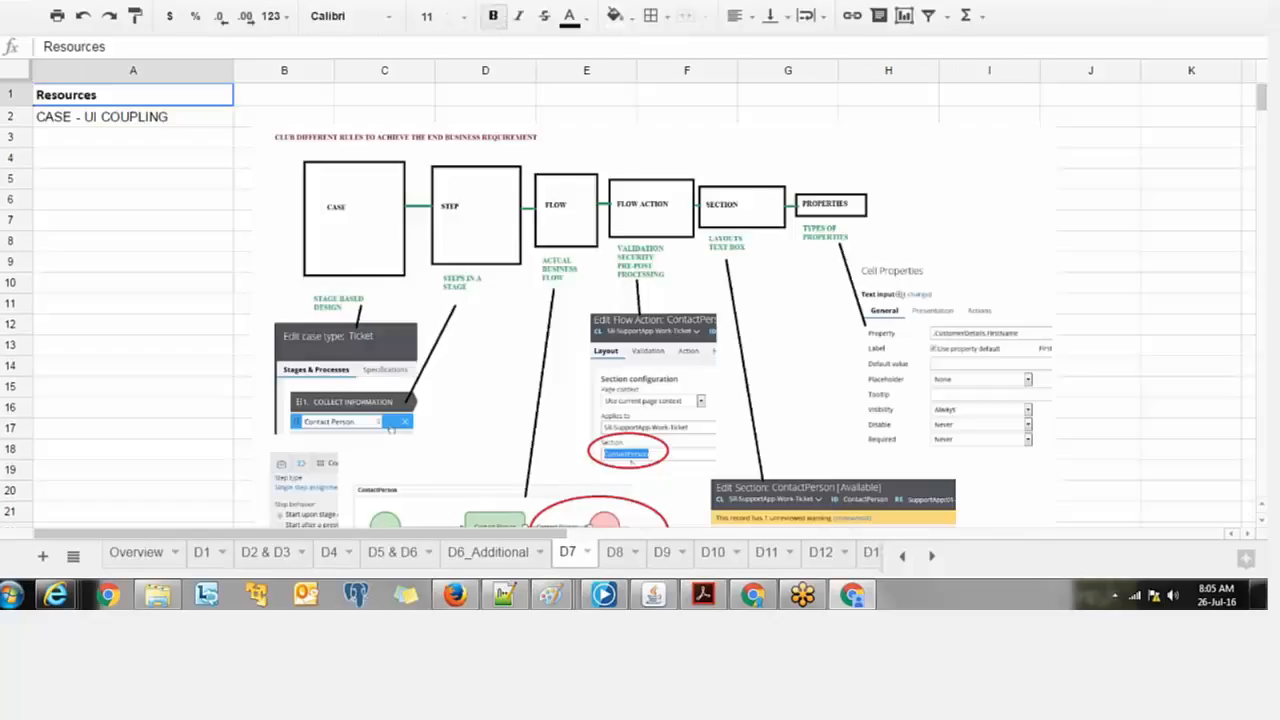
{"action": "left_click", "coordinate": [626, 558]}
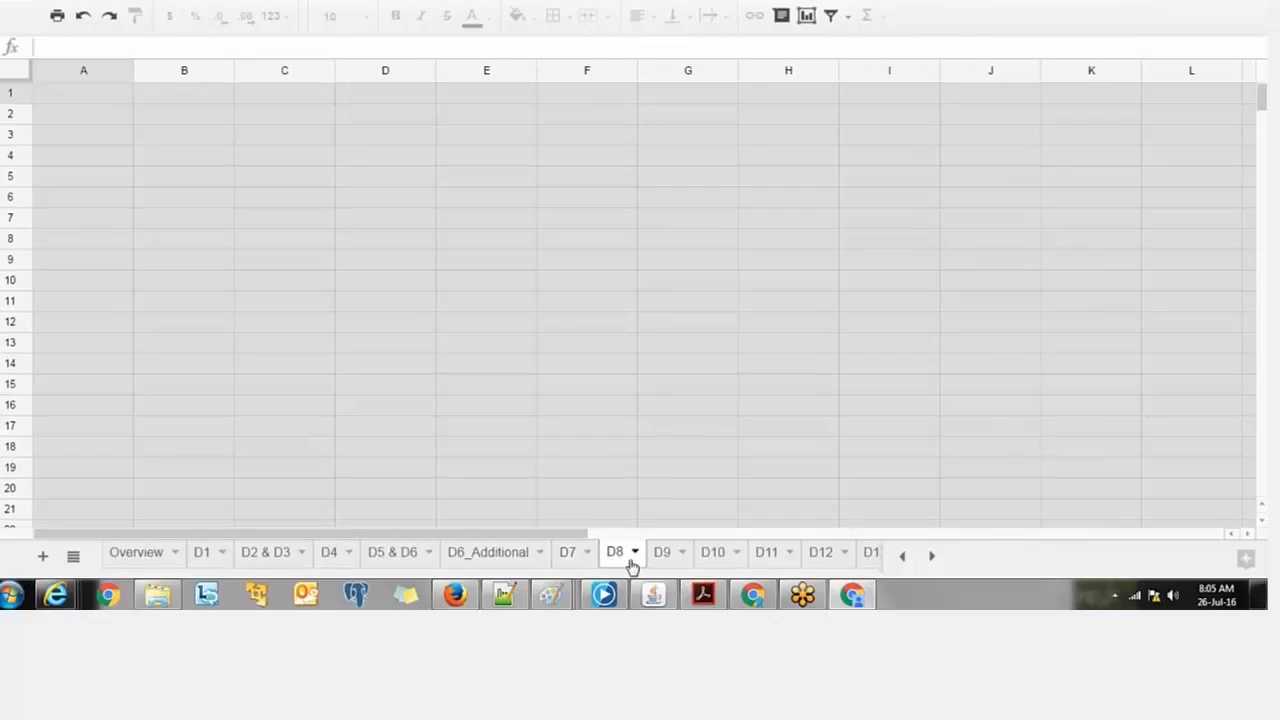
{"action": "left_click", "coordinate": [661, 552]}
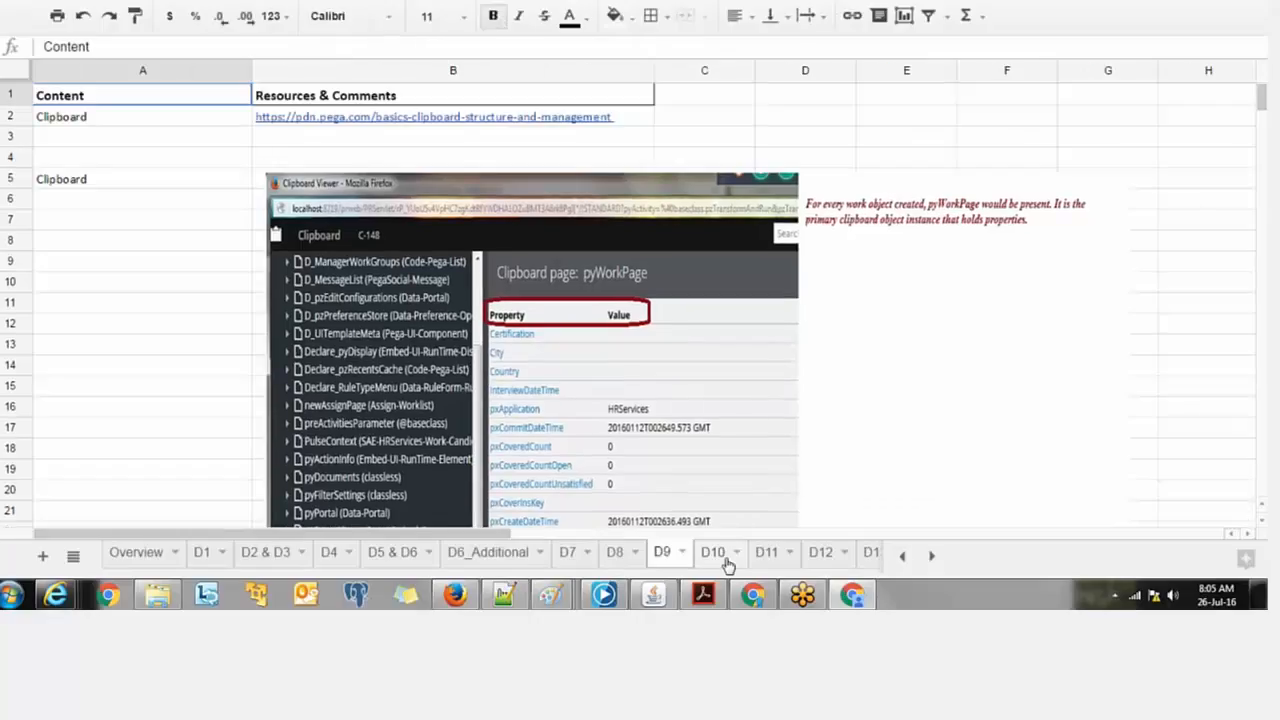
{"action": "left_click", "coordinate": [766, 552]}
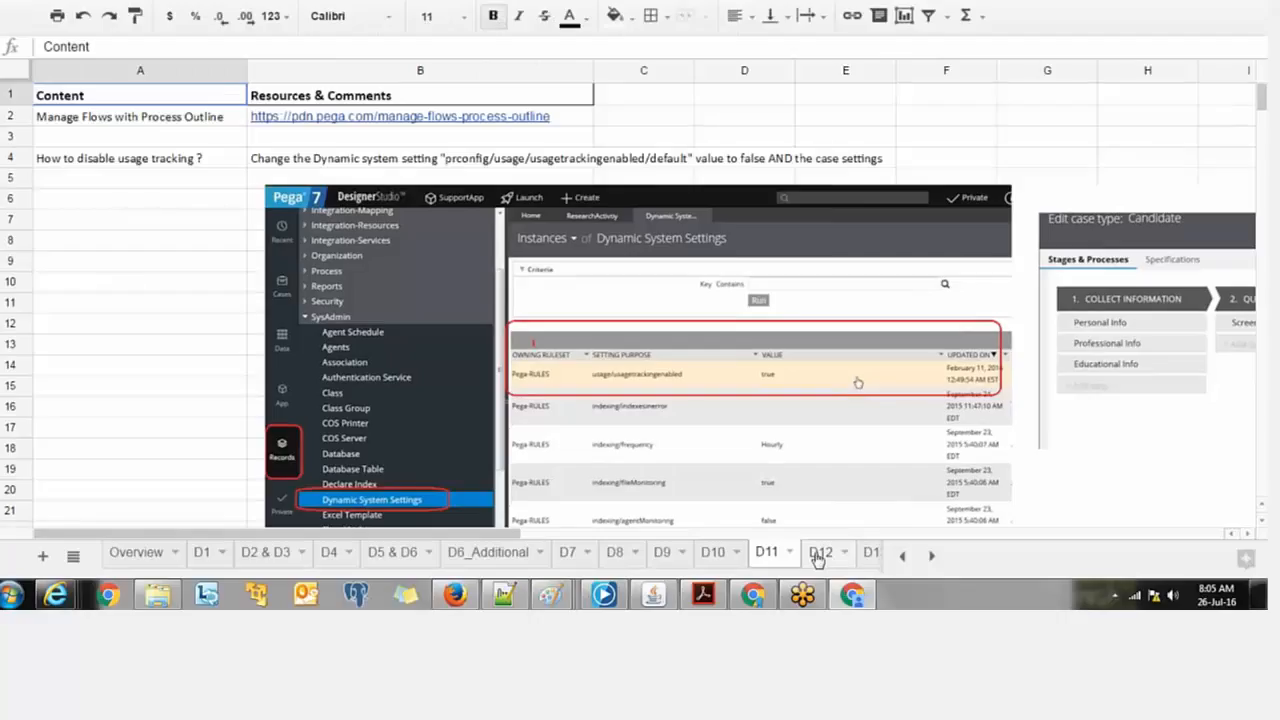
{"action": "left_click", "coordinate": [818, 553]}
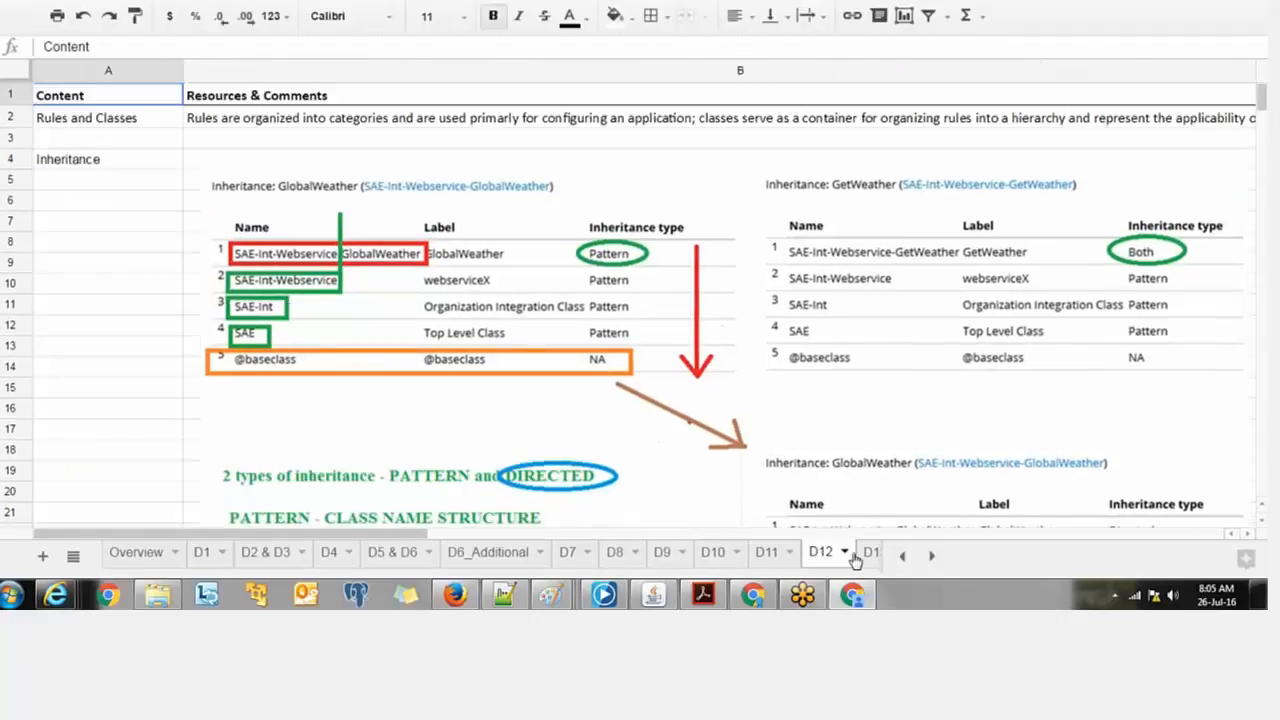
{"action": "left_click", "coordinate": [869, 556]}
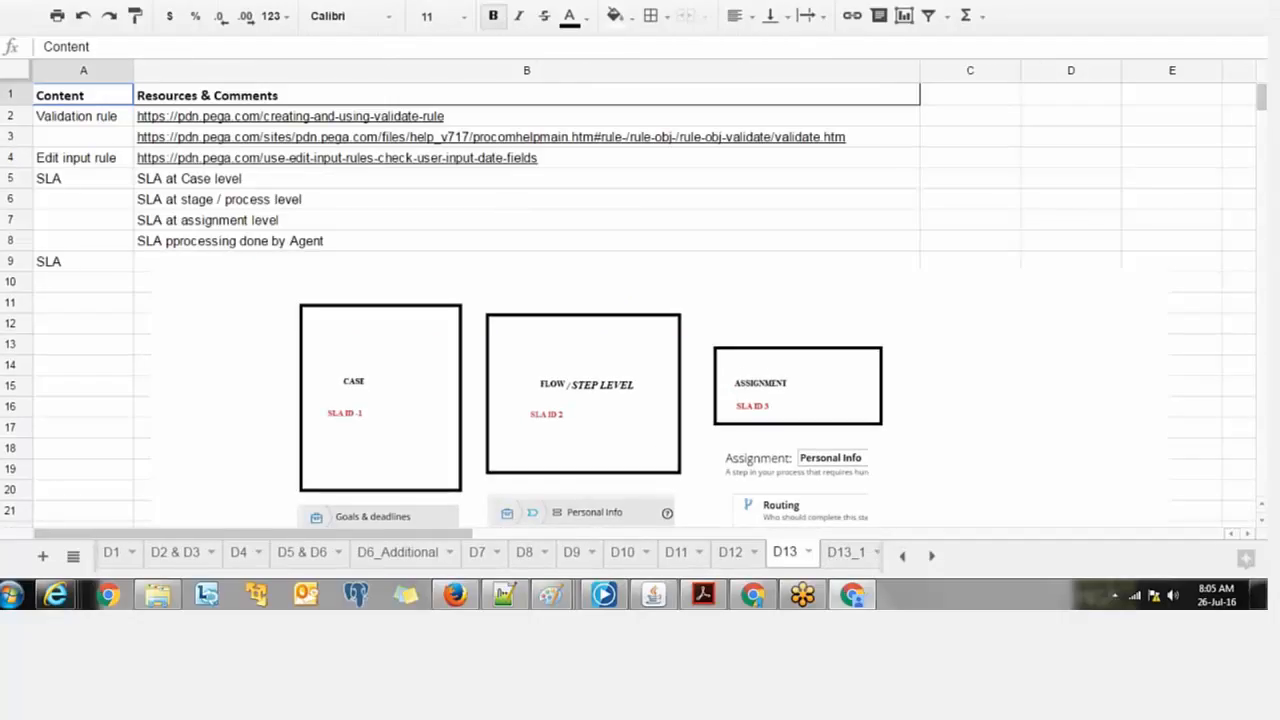
{"action": "mouse_move", "coordinate": [290, 117]}
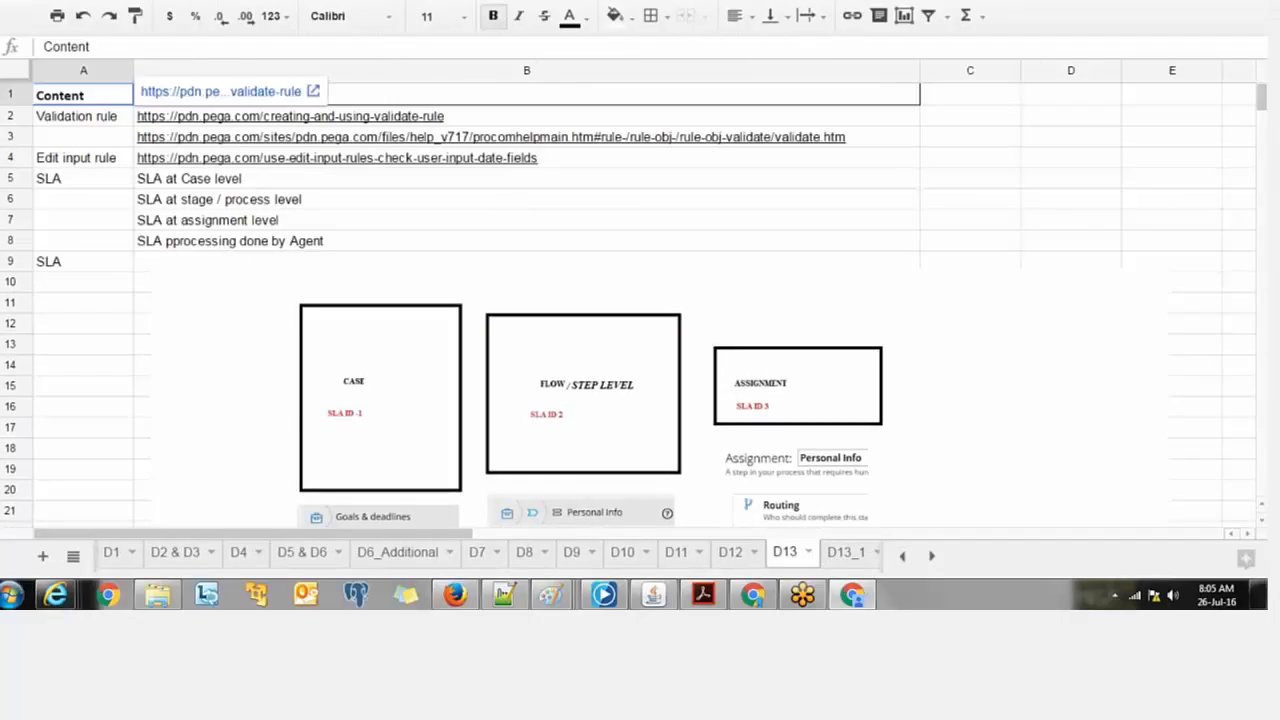
{"action": "key", "text": "ctrl+shift+Tab"}
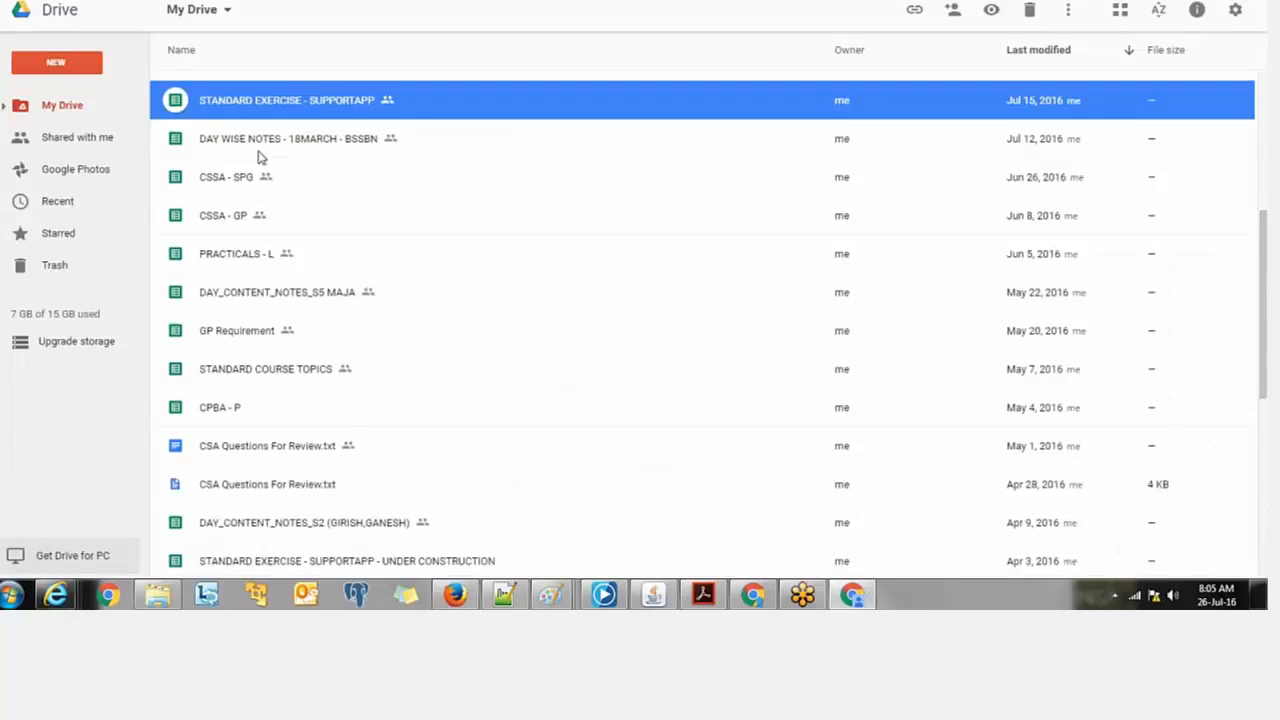
Step: Open the CSA folder in My Drive, showing PEGACSA71V1.pdf and the CSA D1–D4 files
{"action": "scroll", "coordinate": [258, 157], "scroll_direction": "down", "scroll_amount": 1}
{"action": "scroll", "coordinate": [258, 157], "scroll_direction": "down", "scroll_amount": 4}
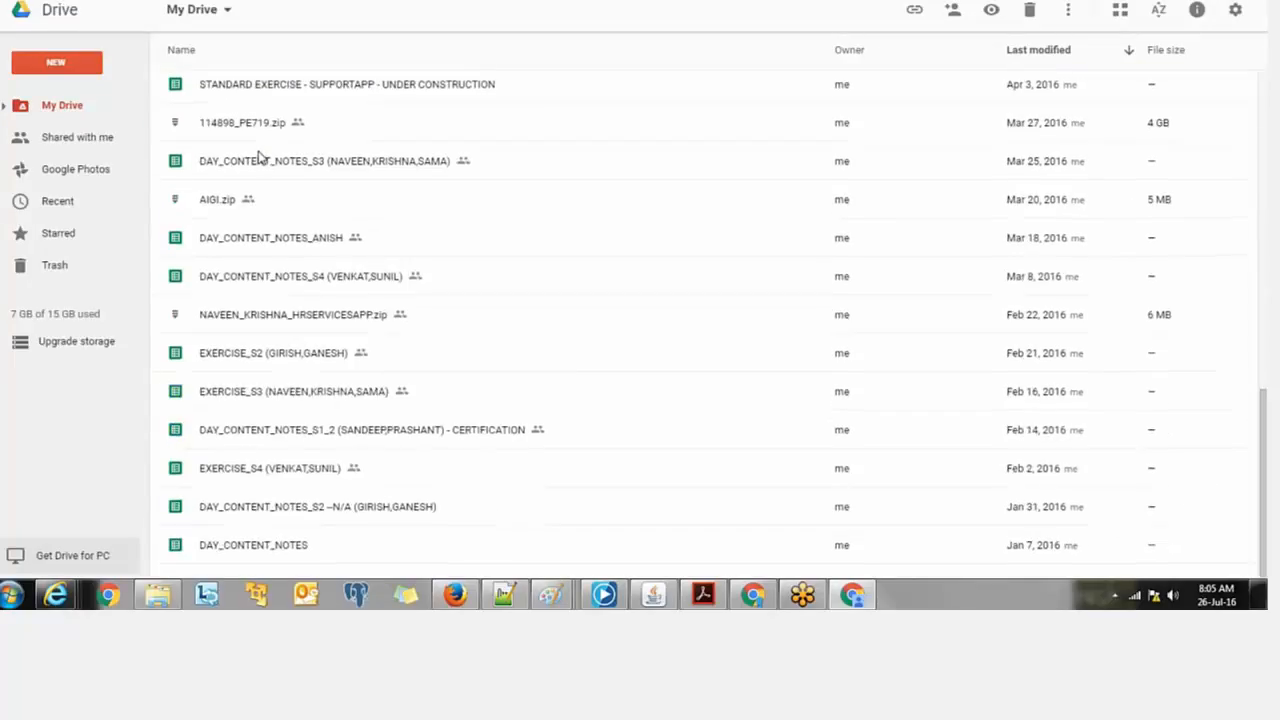
{"action": "scroll", "coordinate": [258, 157], "scroll_direction": "up", "scroll_amount": 5}
{"action": "double_click", "coordinate": [249, 280]}
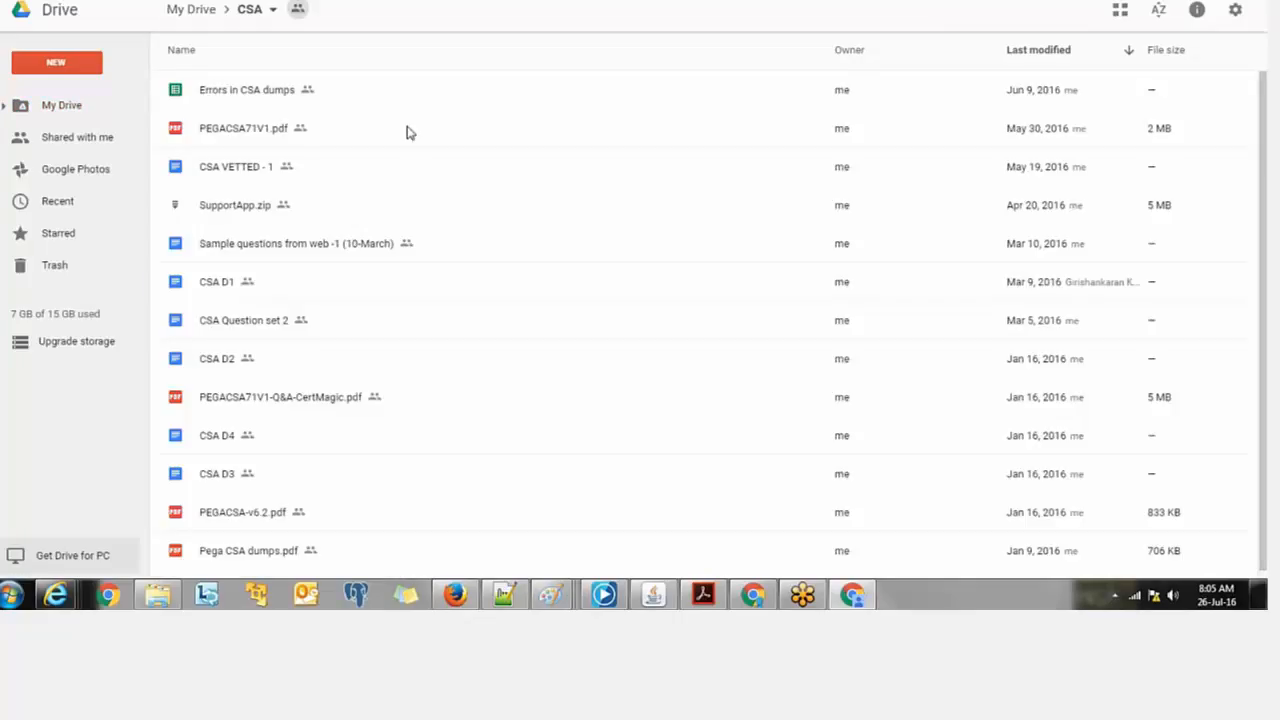
{"action": "scroll", "coordinate": [406, 132], "scroll_direction": "down", "scroll_amount": 1}
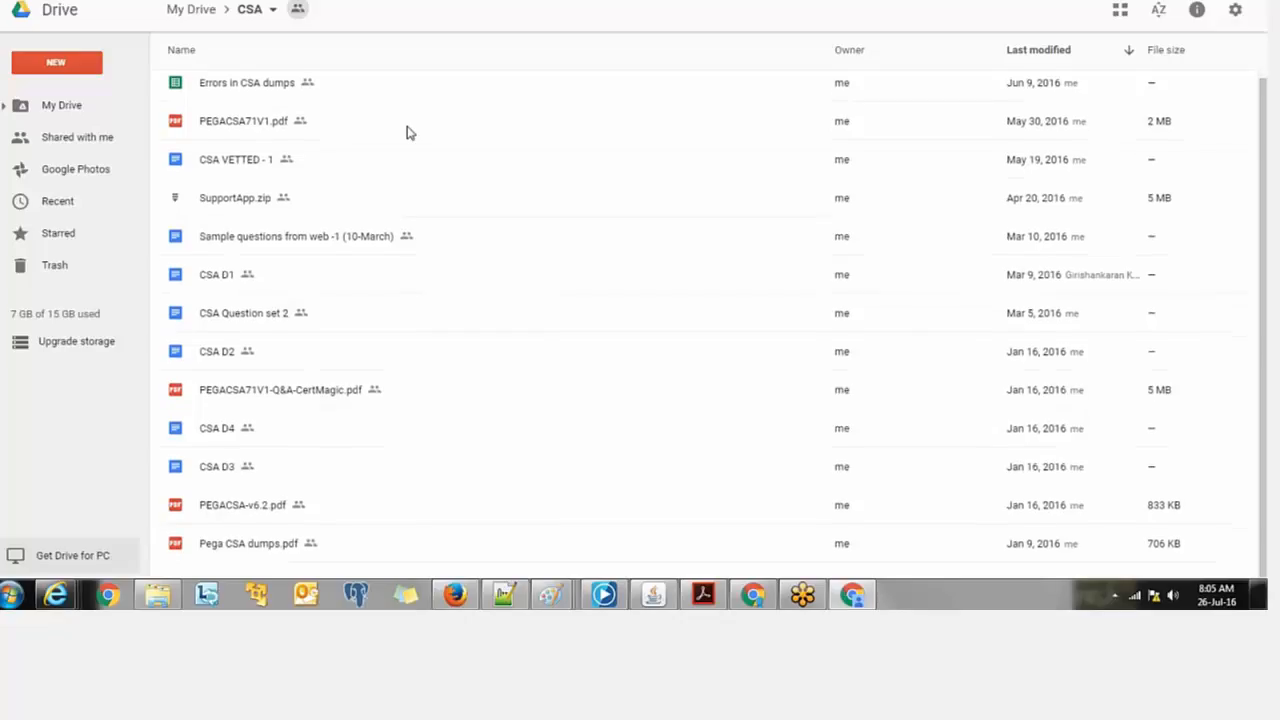